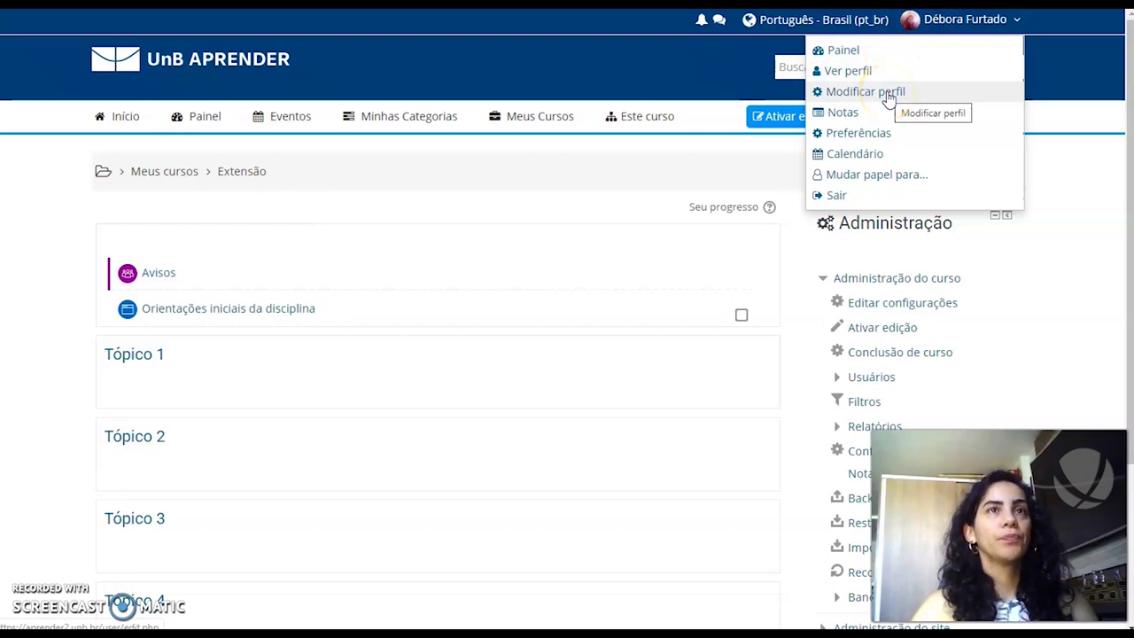
Open the profile for editing and set the email address display to "Apenas os participantes do curso podem ver o meu endereço de email"
{"action": "left_click", "coordinate": [886, 92]}
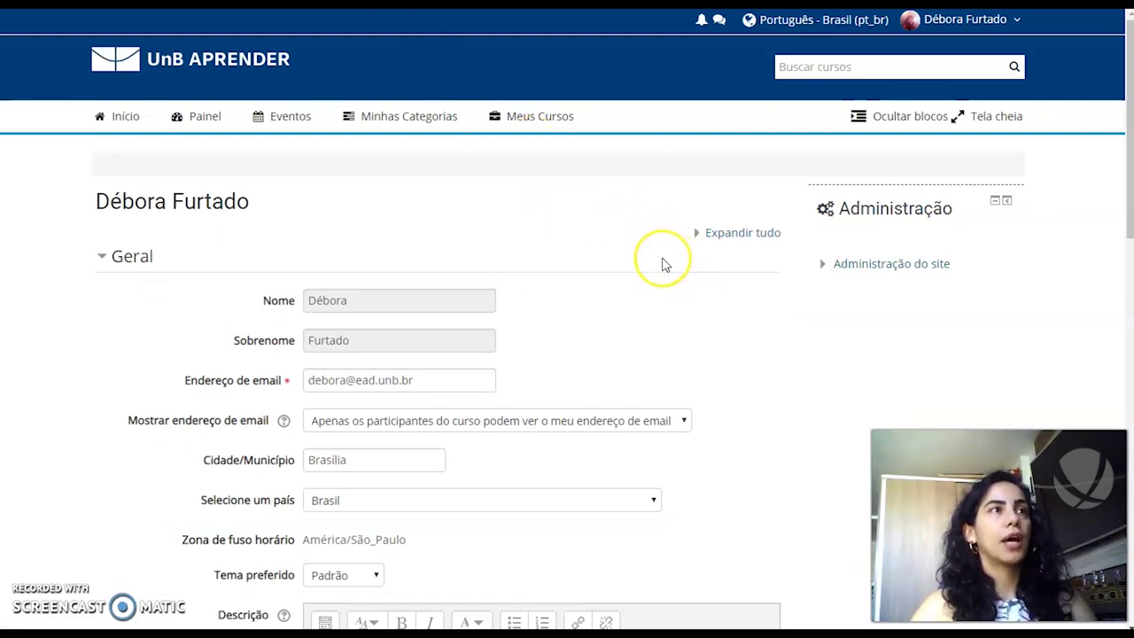
{"action": "scroll", "coordinate": [671, 263], "scroll_direction": "down", "scroll_amount": 1}
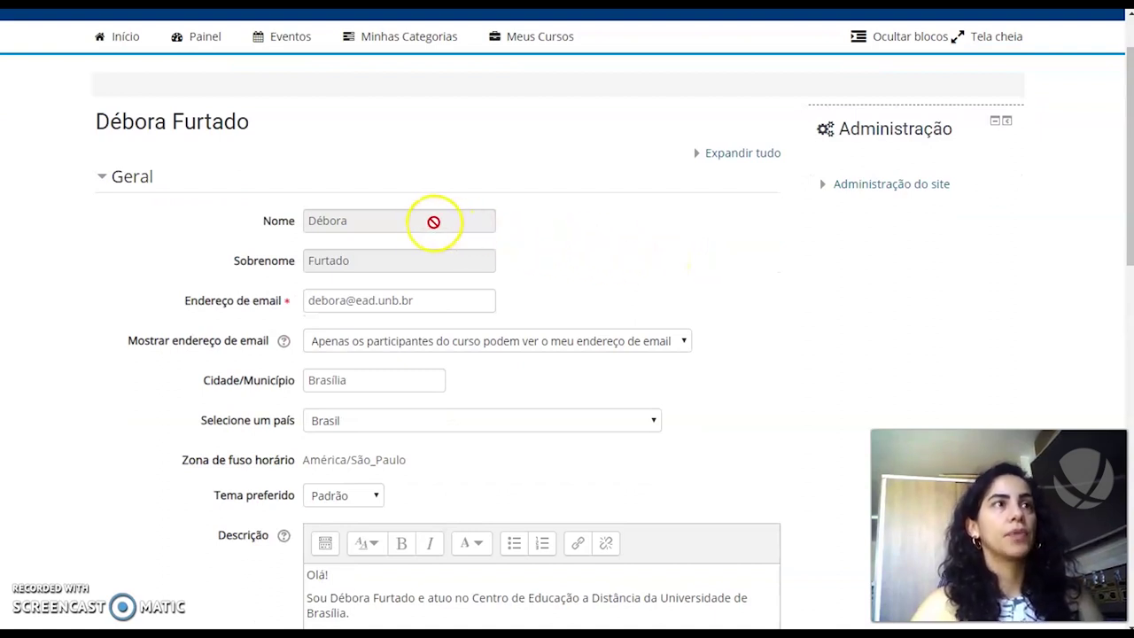
{"action": "left_click", "coordinate": [308, 303]}
{"action": "left_click_drag", "start_coordinate": [308, 303], "coordinate": [418, 308]}
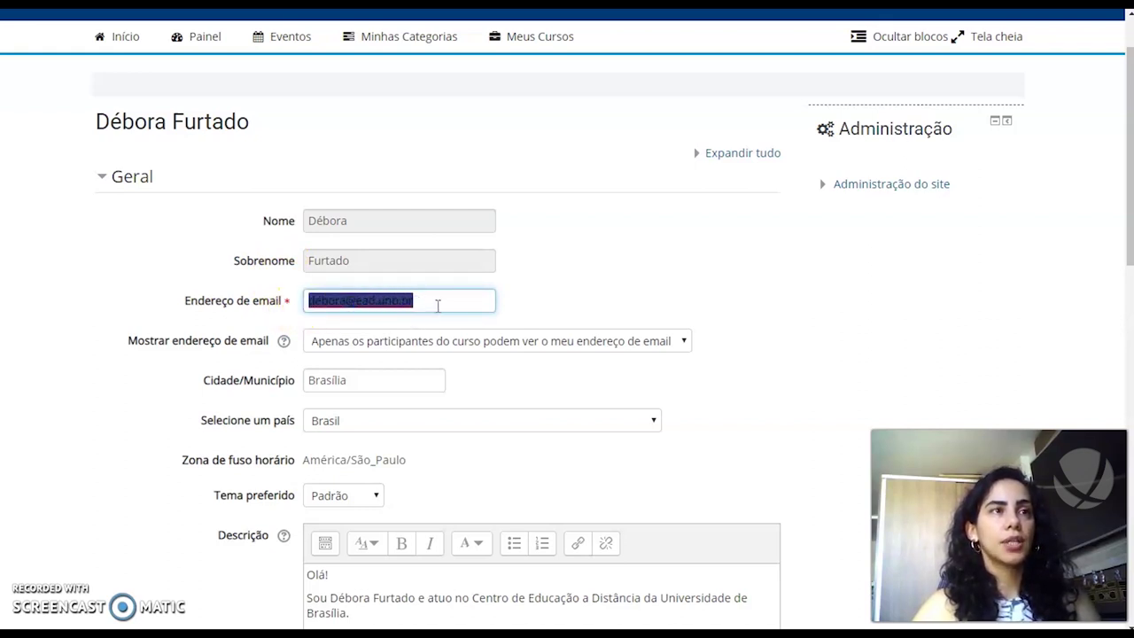
{"action": "left_click", "coordinate": [437, 305]}
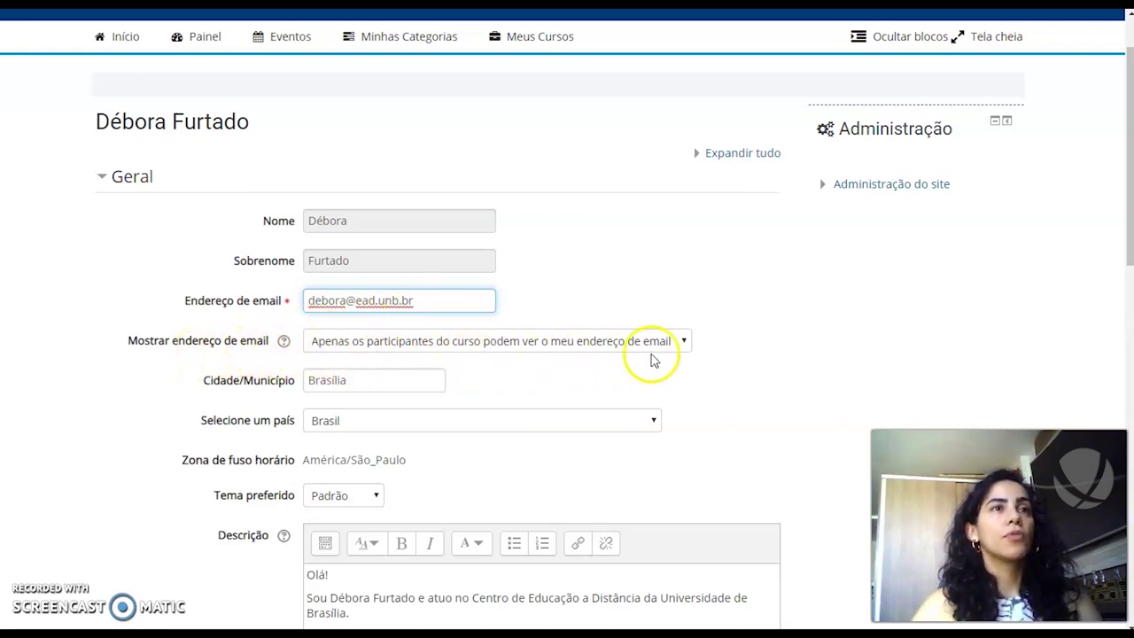
{"action": "left_click", "coordinate": [684, 345]}
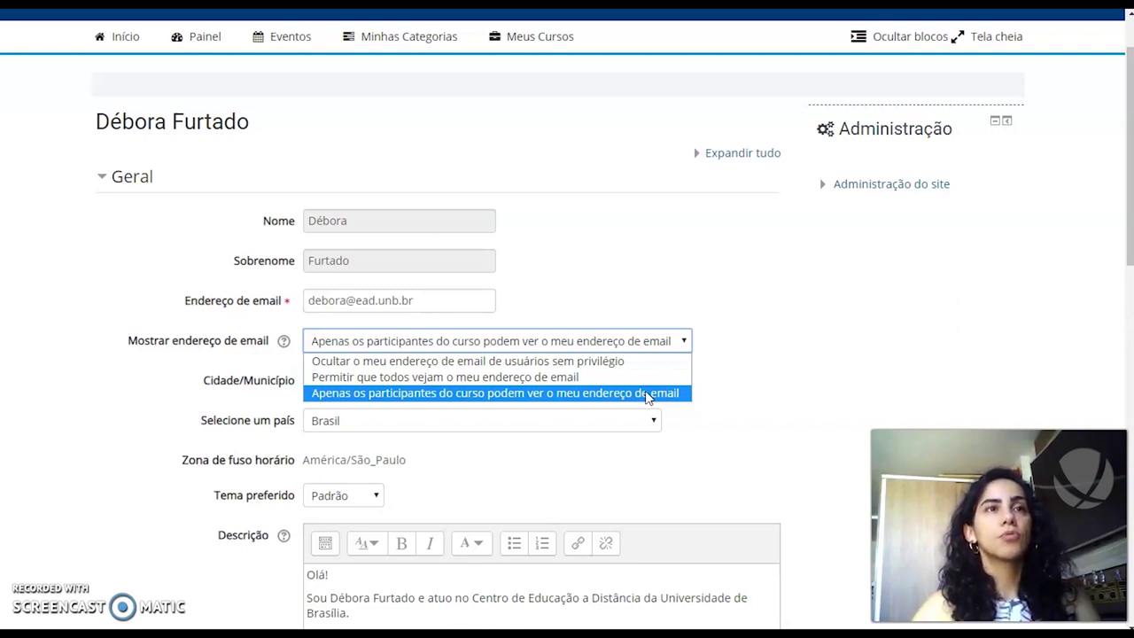
{"action": "left_click", "coordinate": [648, 396]}
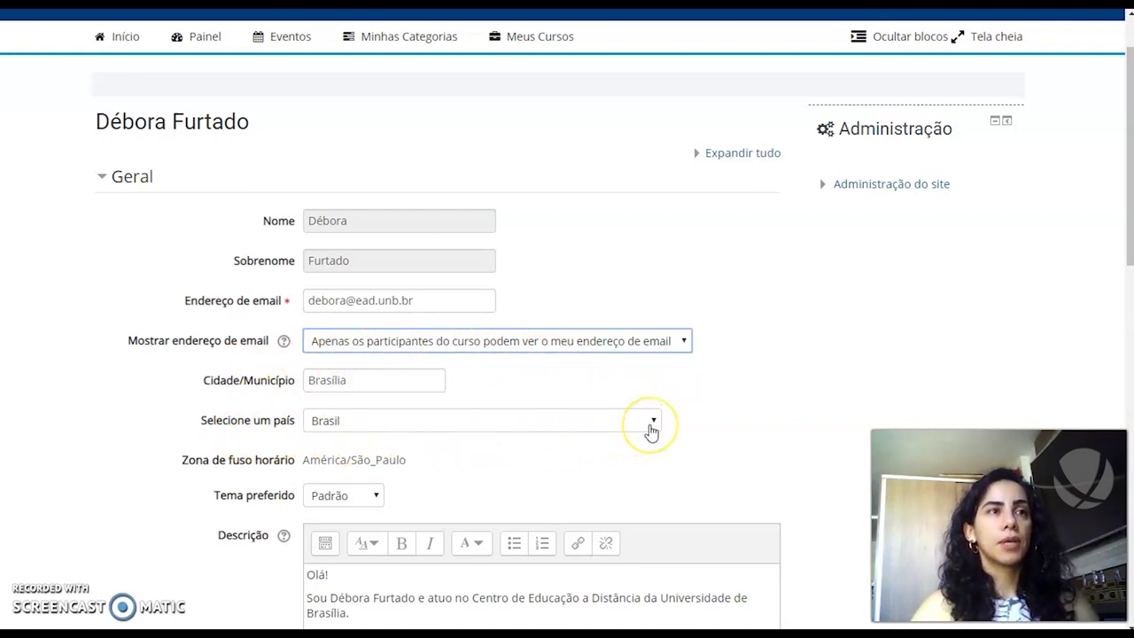
Review the options available for the preferred theme (Tema preferido) of the profile
{"action": "scroll", "coordinate": [608, 413], "scroll_direction": "down", "scroll_amount": 2}
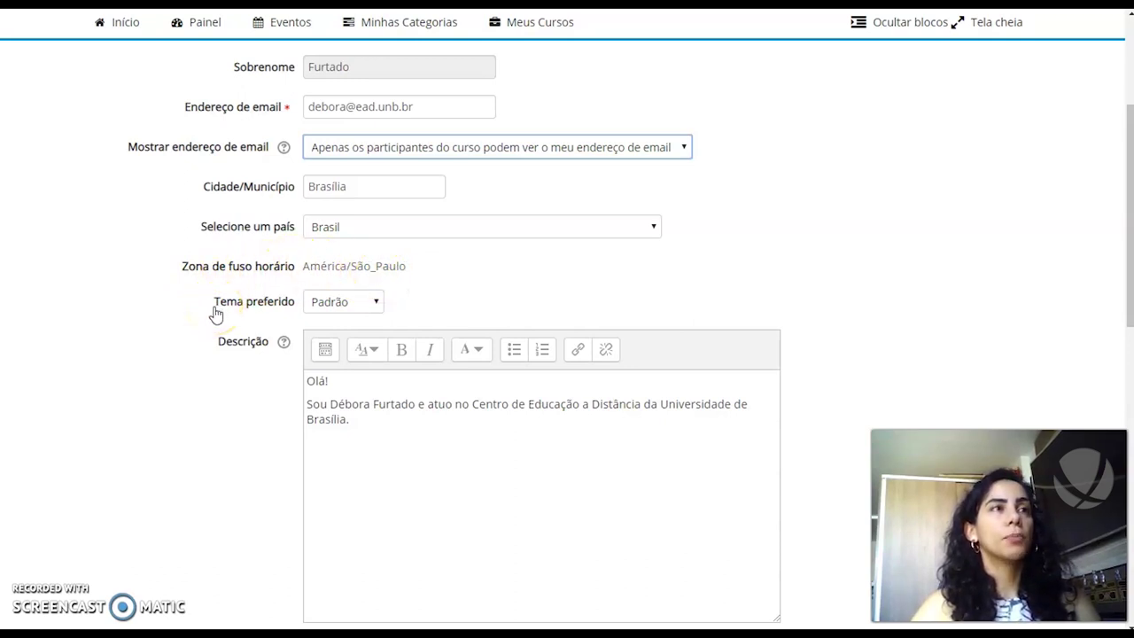
{"action": "left_click", "coordinate": [372, 304]}
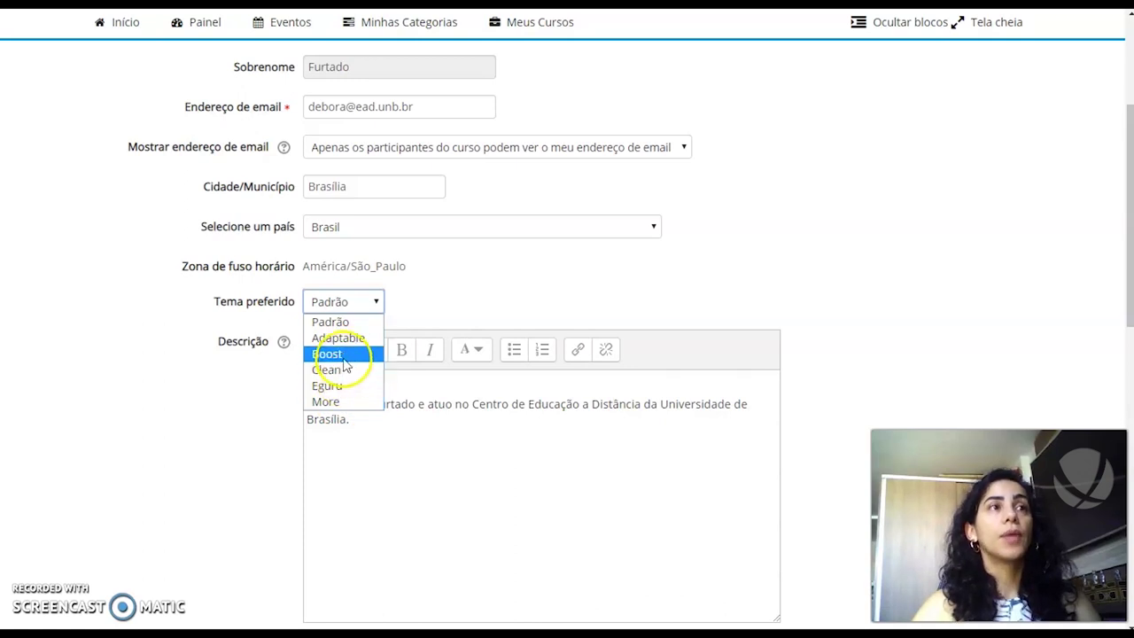
{"action": "key", "text": "Up"}
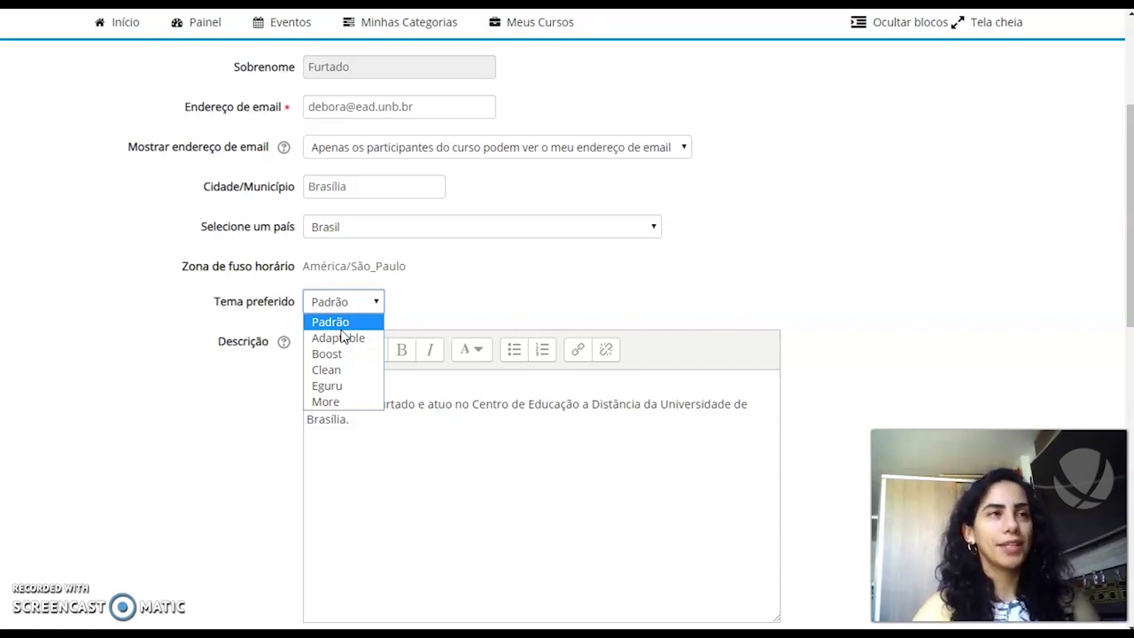
{"action": "left_click", "coordinate": [256, 363]}
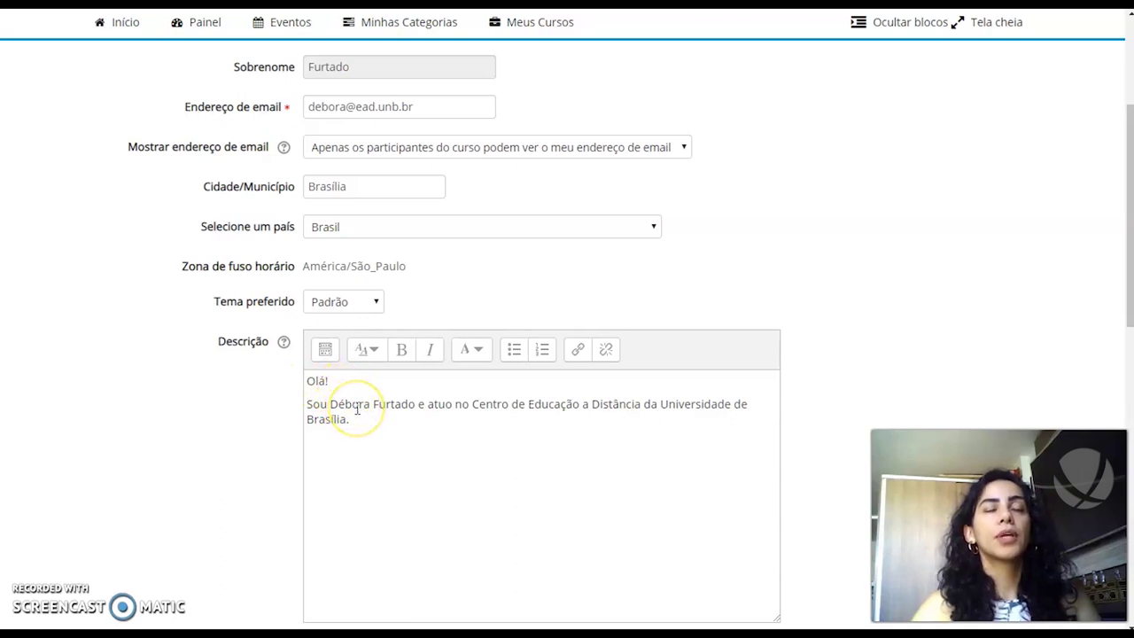
Examine the profile's description text and the user image section with its current picture and new image area
{"action": "left_click", "coordinate": [371, 386]}
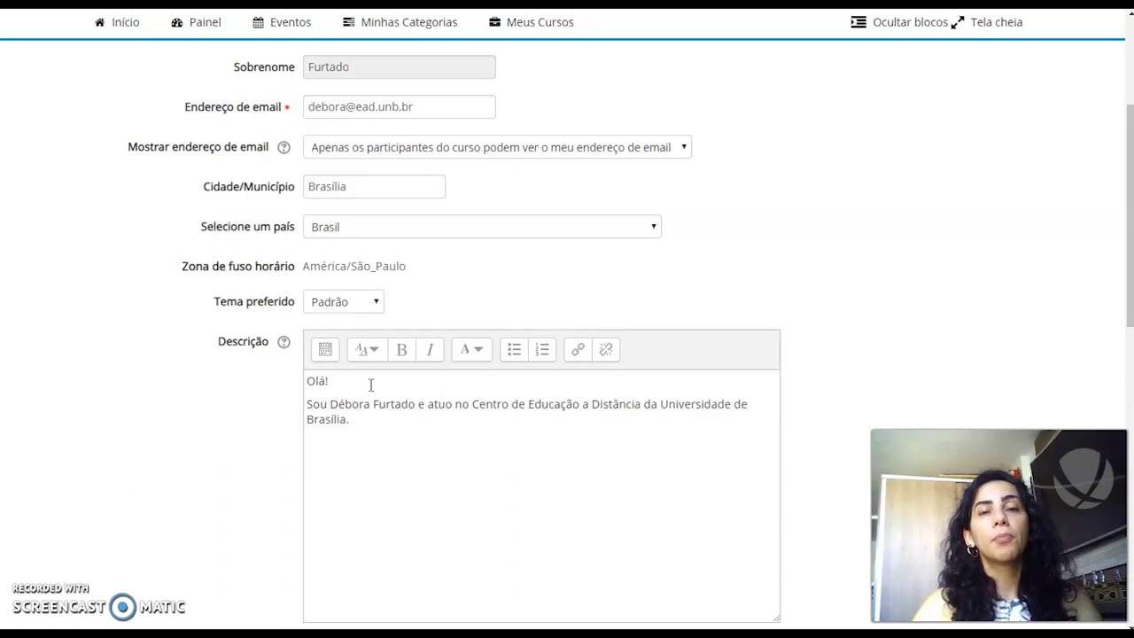
{"action": "left_click", "coordinate": [384, 376]}
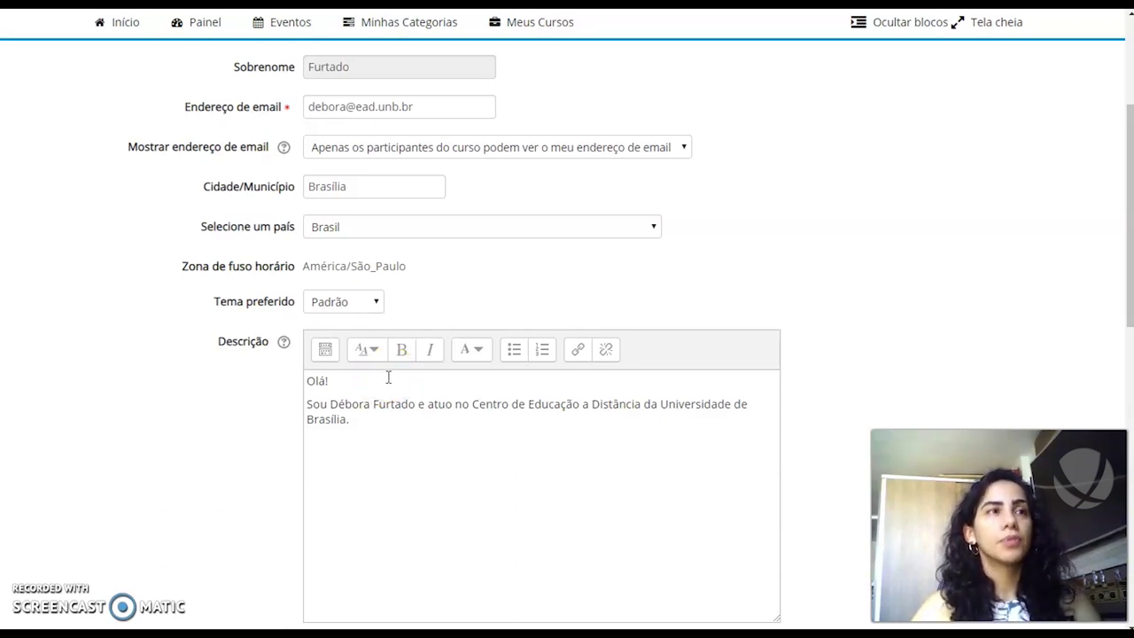
{"action": "scroll", "coordinate": [388, 378], "scroll_direction": "down", "scroll_amount": 1}
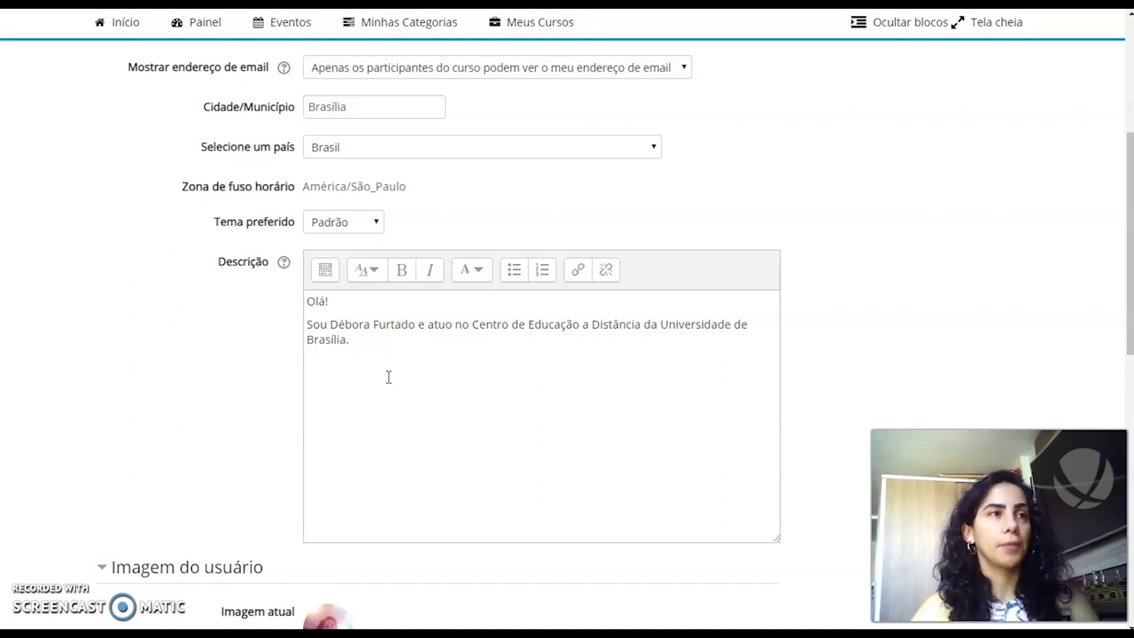
{"action": "scroll", "coordinate": [877, 324], "scroll_direction": "down", "scroll_amount": 1}
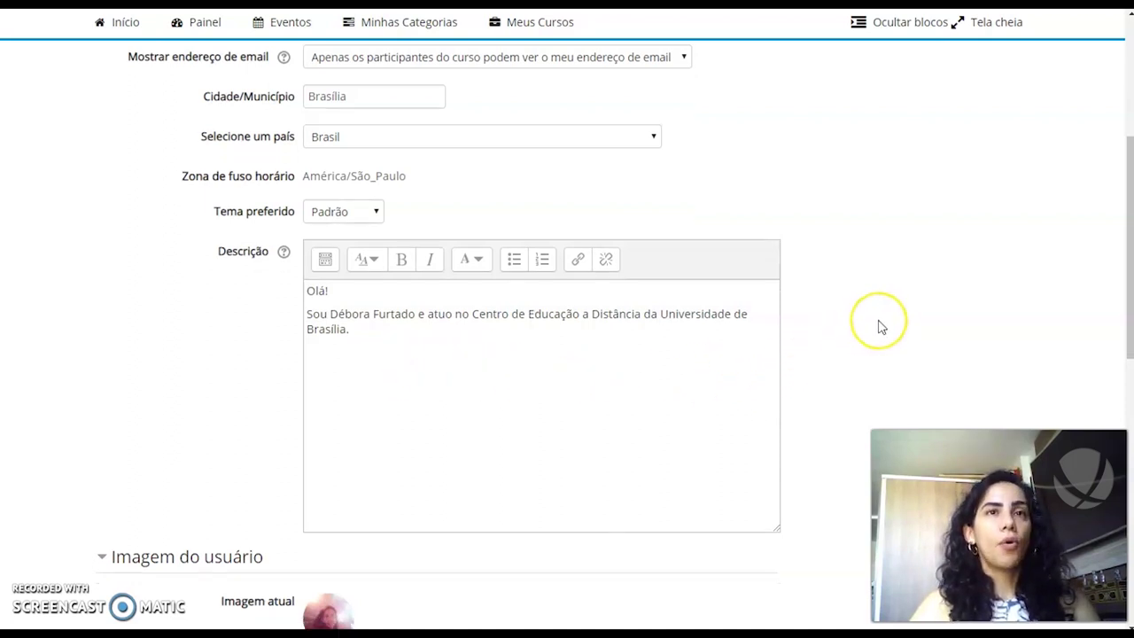
{"action": "scroll", "coordinate": [880, 327], "scroll_direction": "down", "scroll_amount": 2}
{"action": "scroll", "coordinate": [880, 327], "scroll_direction": "down", "scroll_amount": 1}
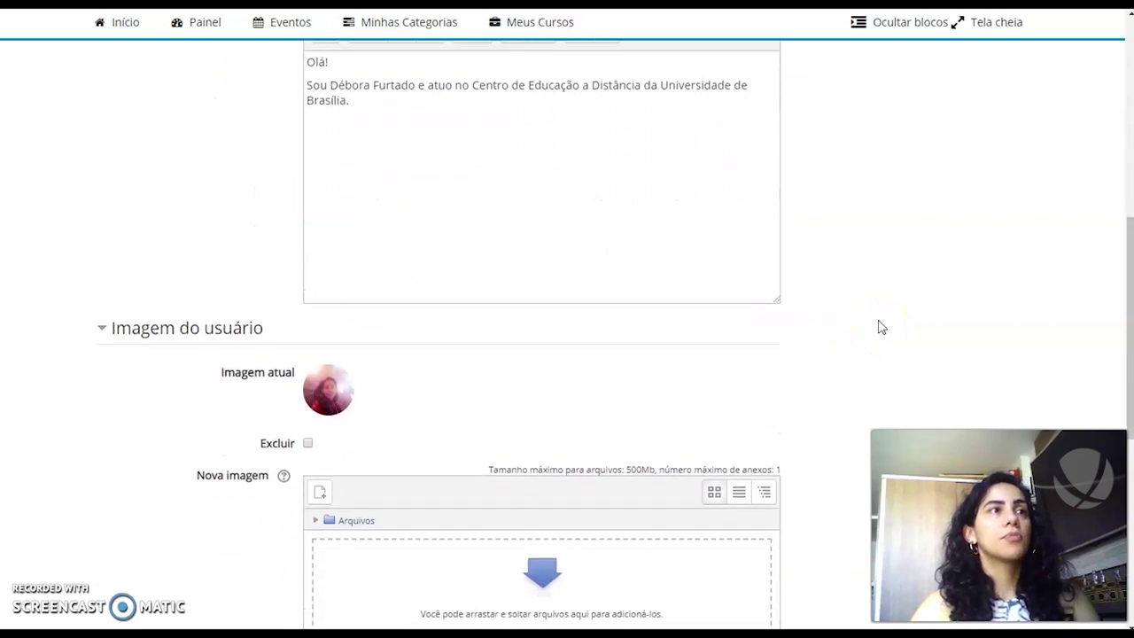
{"action": "scroll", "coordinate": [880, 327], "scroll_direction": "down", "scroll_amount": 1}
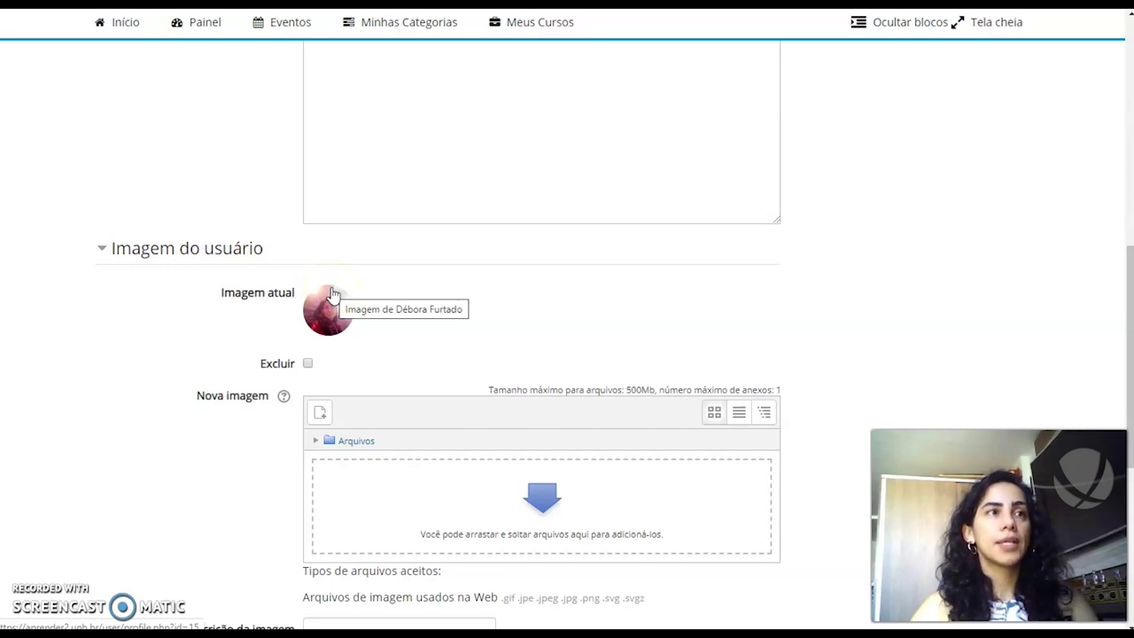
{"action": "scroll", "coordinate": [374, 310], "scroll_direction": "down", "scroll_amount": 1}
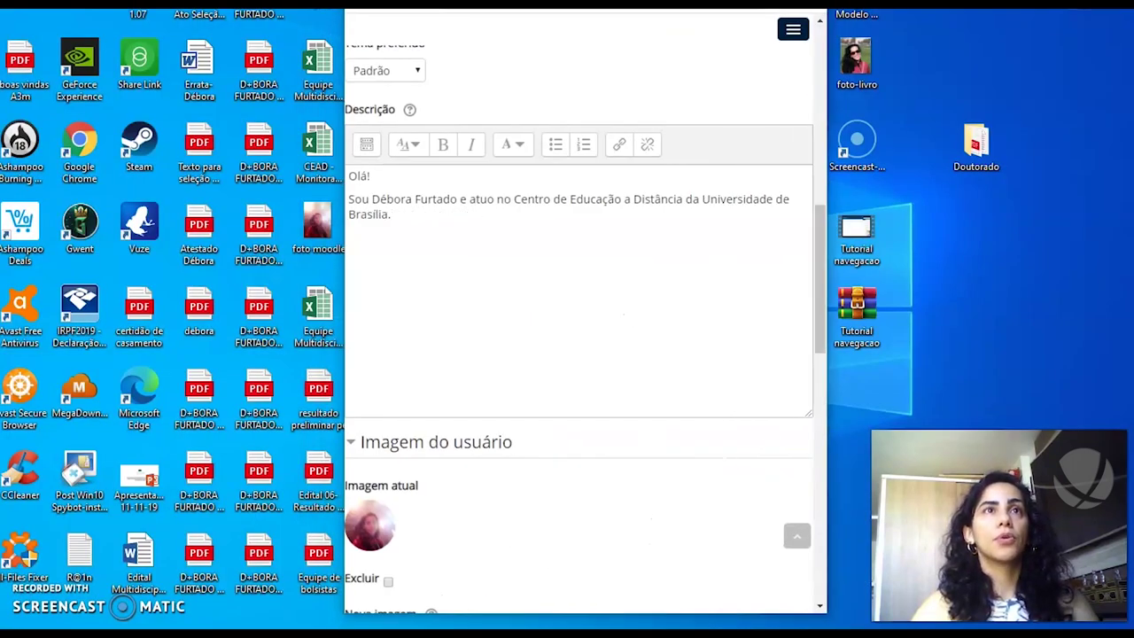
Try to add the foto-livro picture from the desktop directly into the new image area of the profile form
{"action": "left_click", "coordinate": [857, 55]}
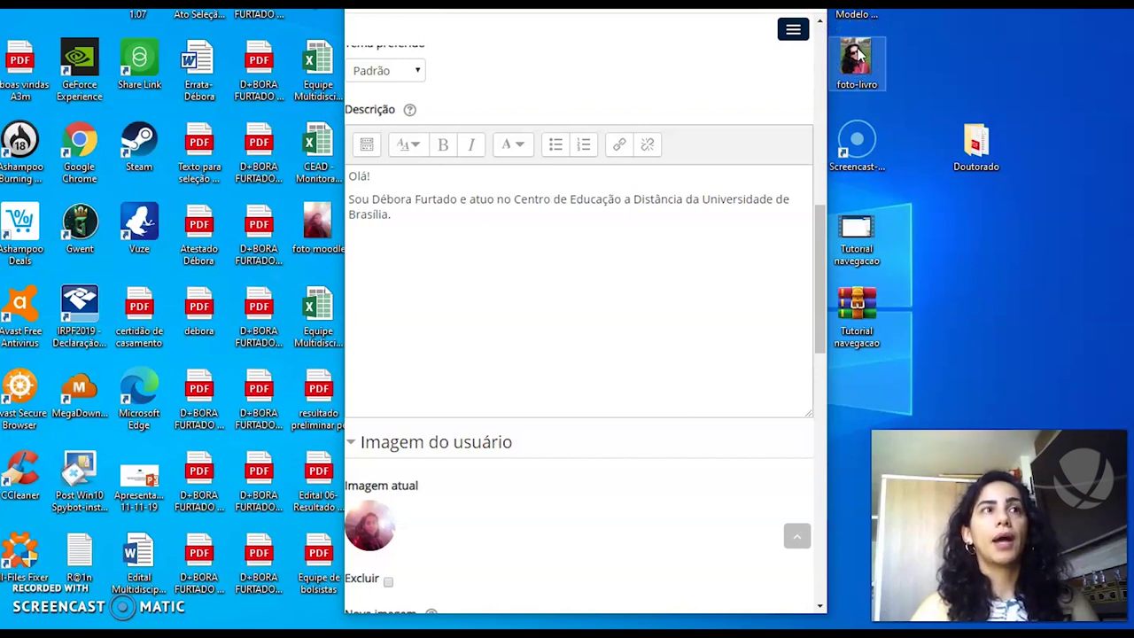
{"action": "left_click", "coordinate": [669, 220]}
{"action": "scroll", "coordinate": [670, 225], "scroll_direction": "down", "scroll_amount": 5}
{"action": "left_click", "coordinate": [849, 62]}
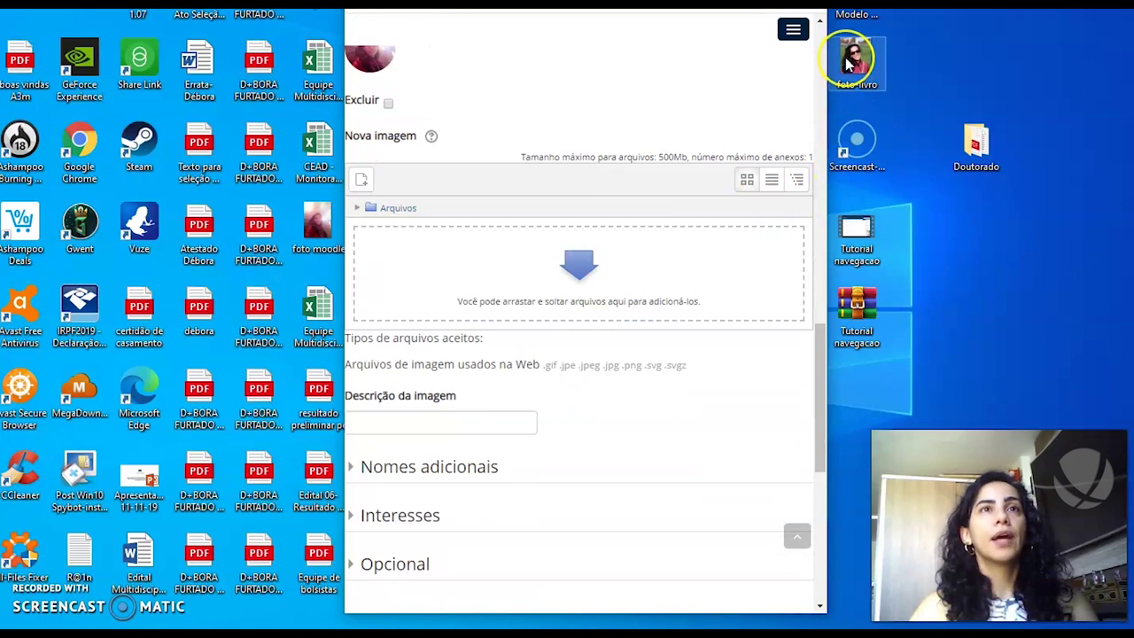
{"action": "left_click_drag", "start_coordinate": [849, 62], "coordinate": [570, 275]}
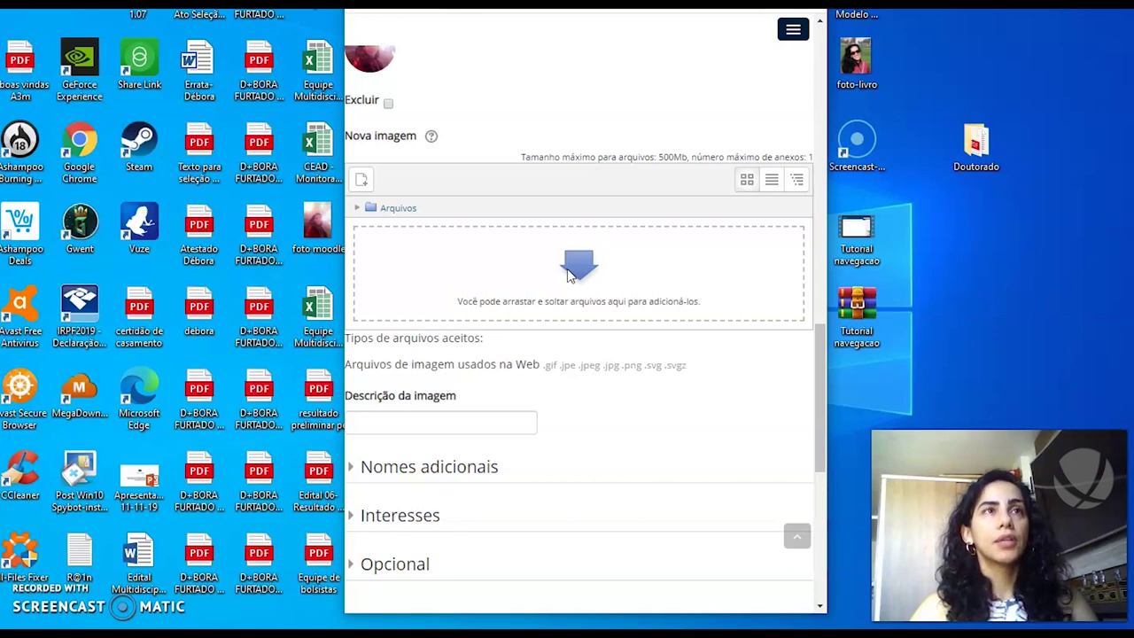
{"action": "key", "text": "super+Up"}
{"action": "scroll", "coordinate": [759, 265], "scroll_direction": "up", "scroll_amount": 4}
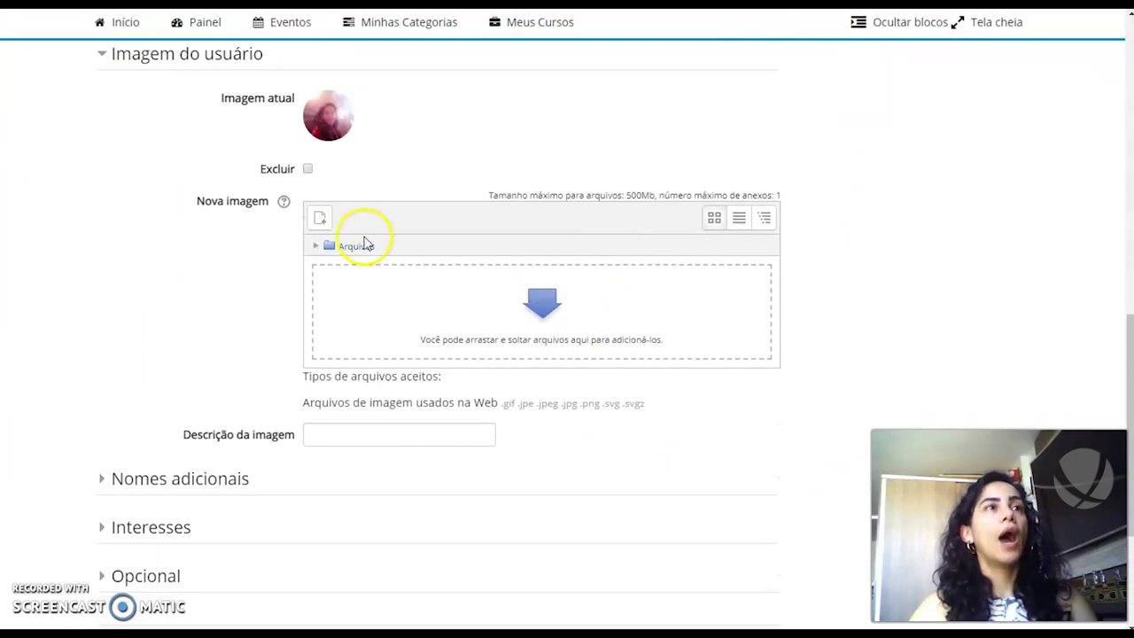
Open the file picker for the new image, choose to upload a file, and attach foto-livro.jpg
{"action": "left_click", "coordinate": [317, 219]}
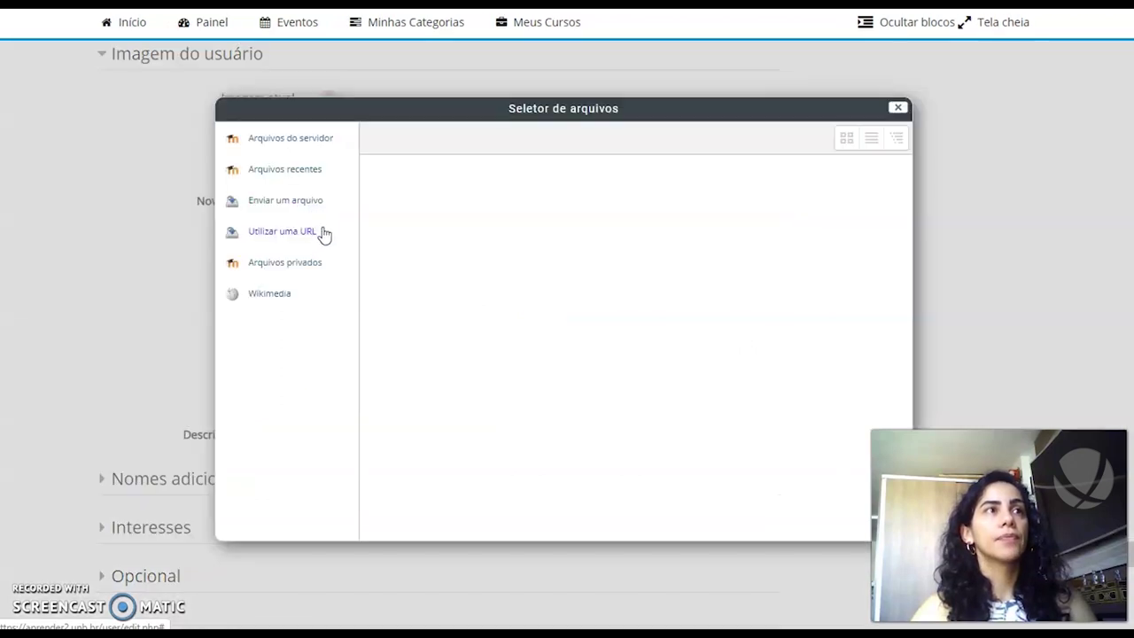
{"action": "left_click", "coordinate": [293, 220]}
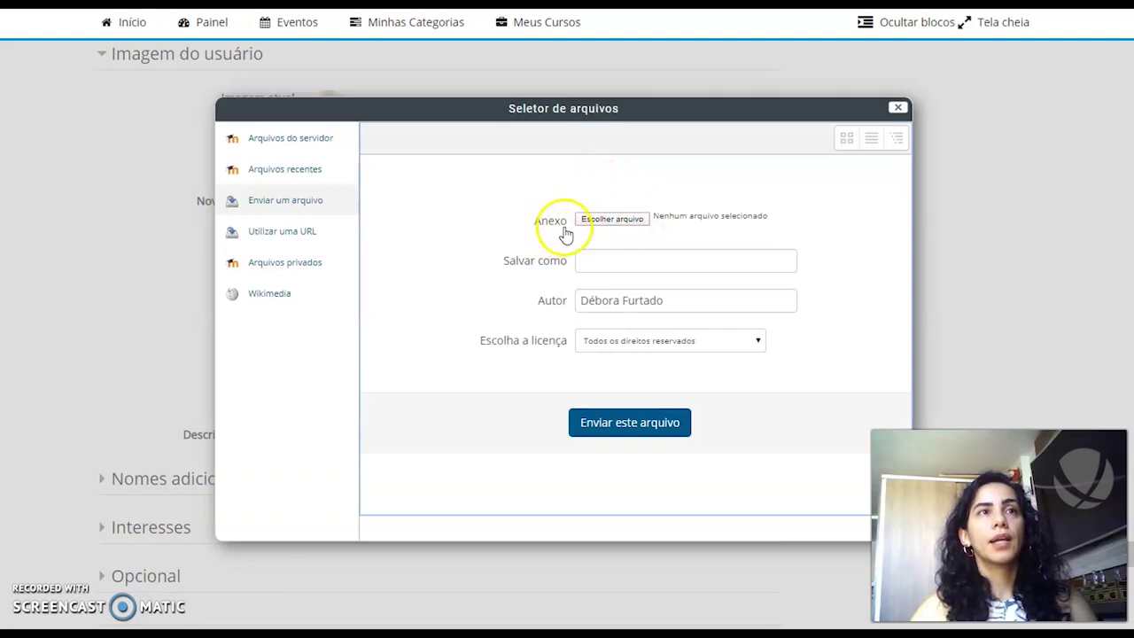
{"action": "left_click", "coordinate": [610, 222]}
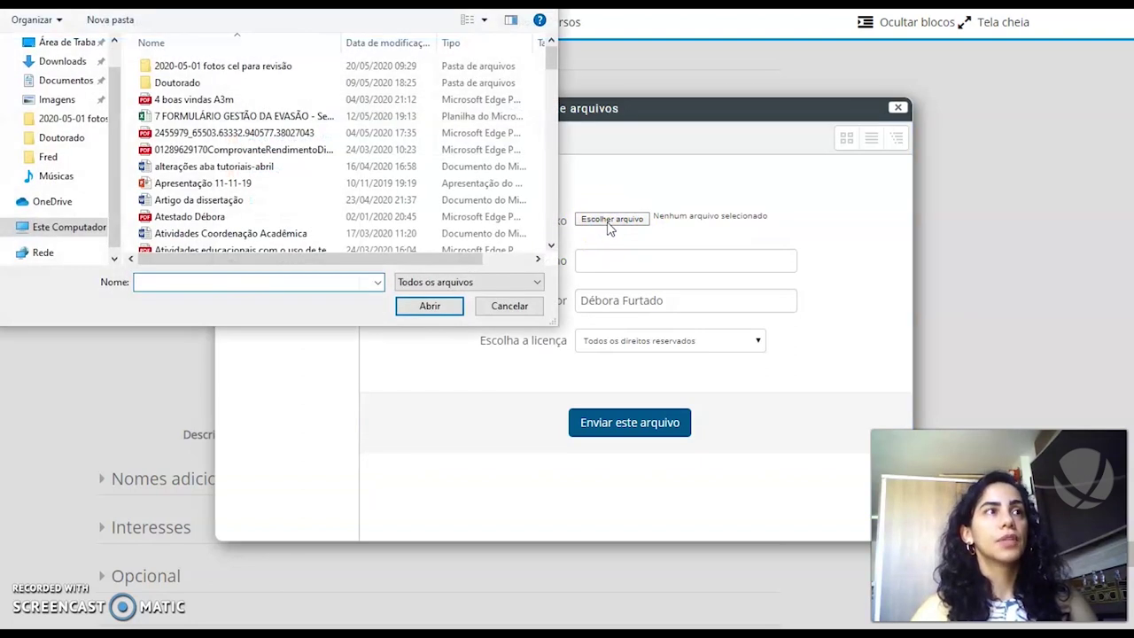
{"action": "type", "text": "fot"}
{"action": "left_click", "coordinate": [164, 298]}
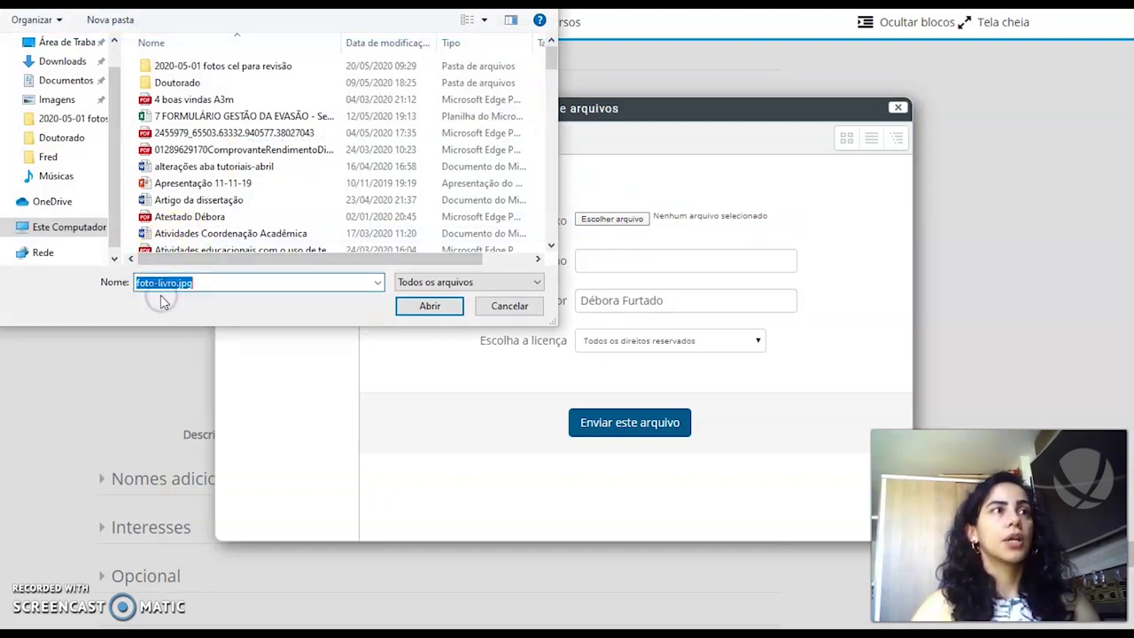
{"action": "left_click", "coordinate": [430, 307]}
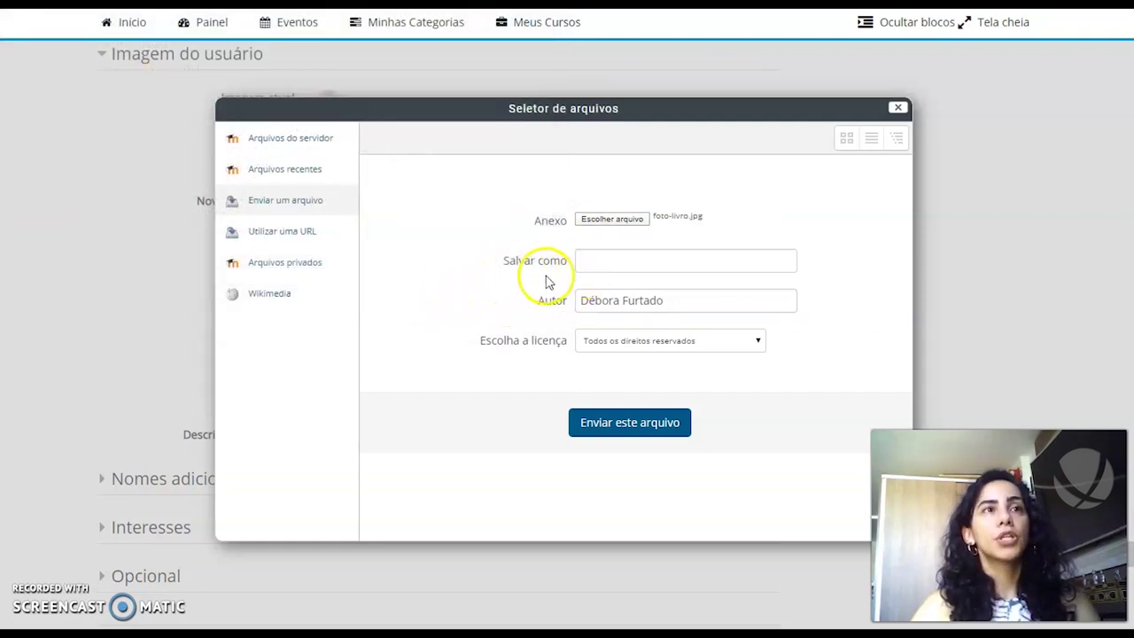
Save the attached picture under the previously used profile photo name and upload it as the new user image
{"action": "left_click", "coordinate": [590, 264]}
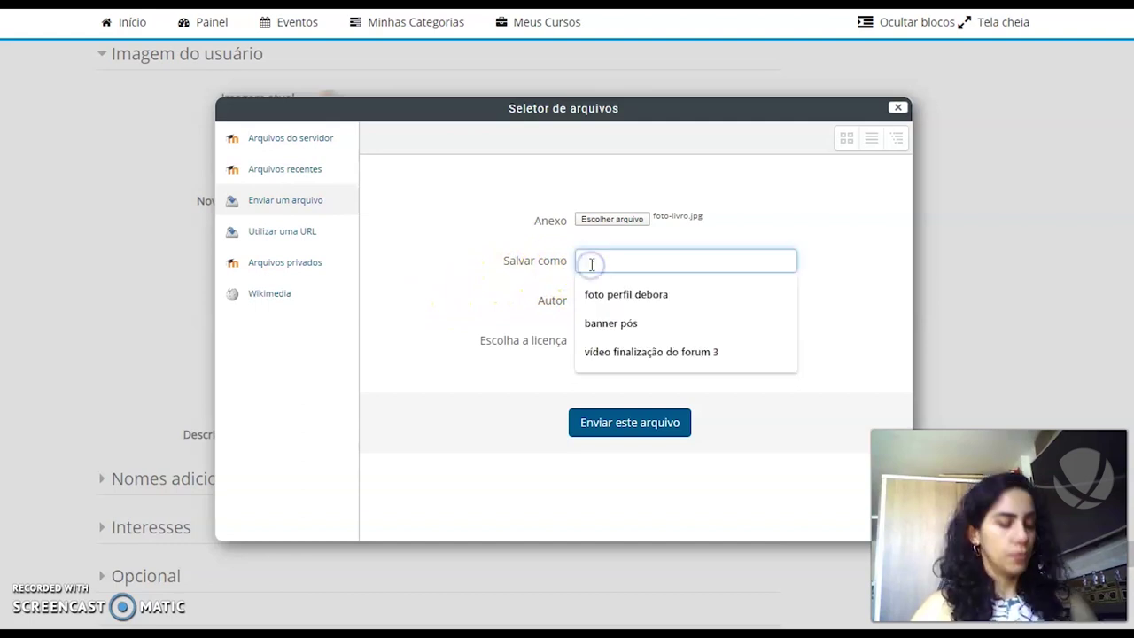
{"action": "type", "text": "fo"}
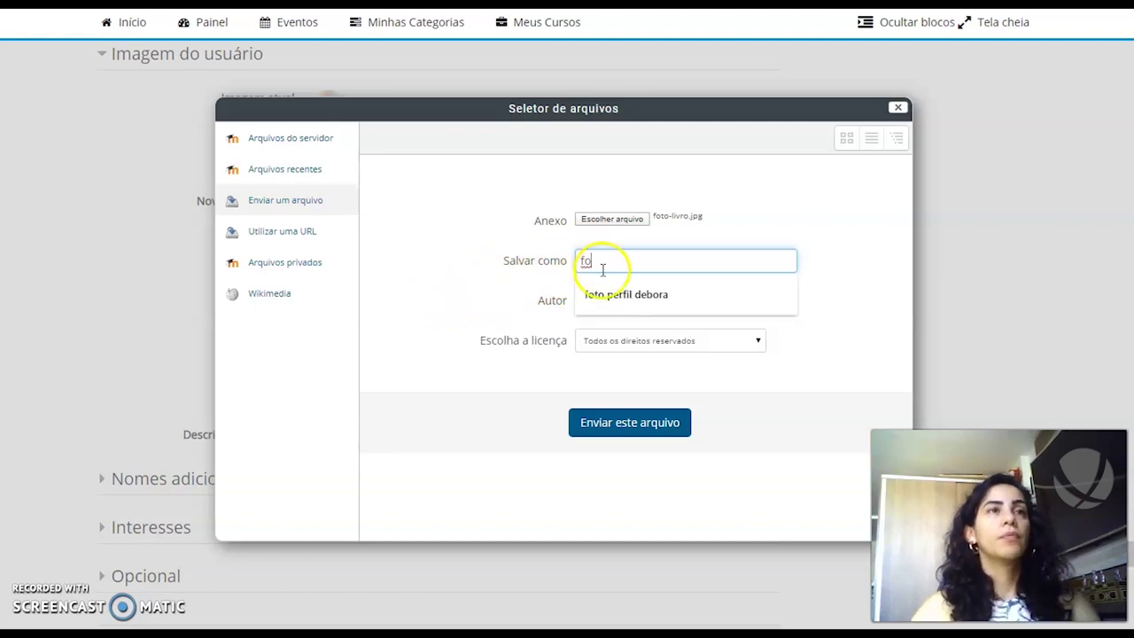
{"action": "left_click", "coordinate": [600, 295]}
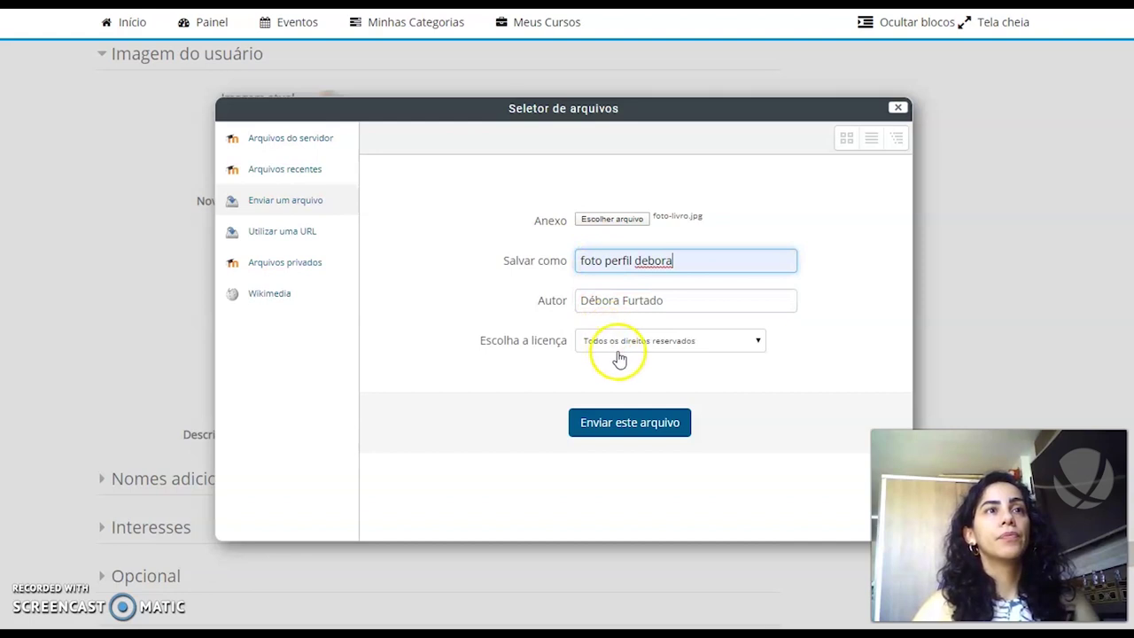
{"action": "left_click", "coordinate": [644, 427]}
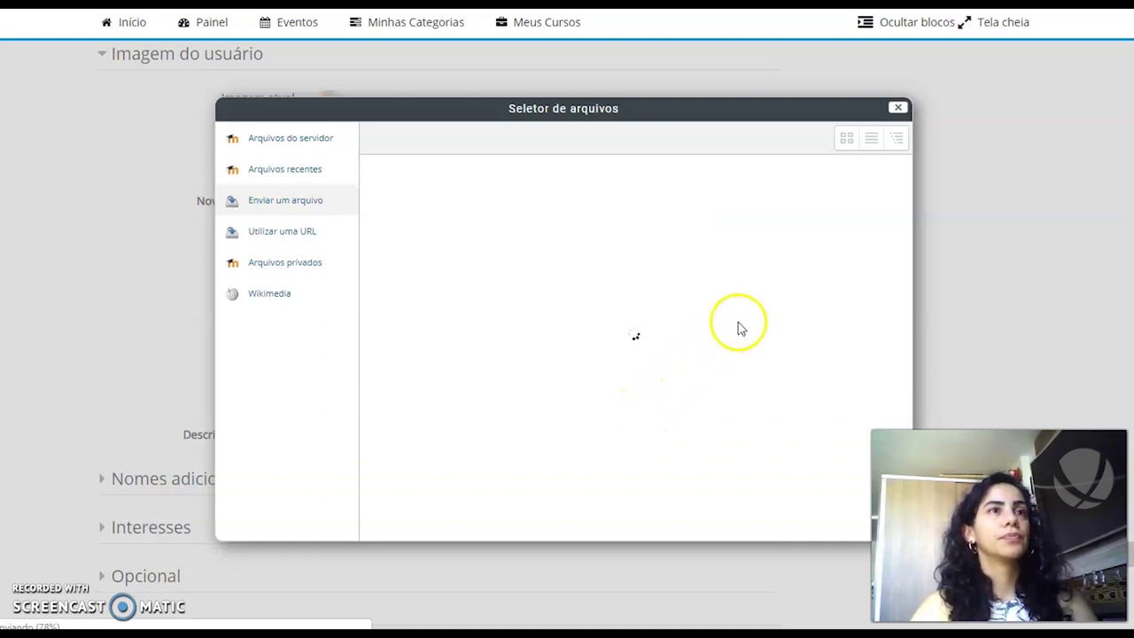
{"action": "left_click", "coordinate": [897, 108]}
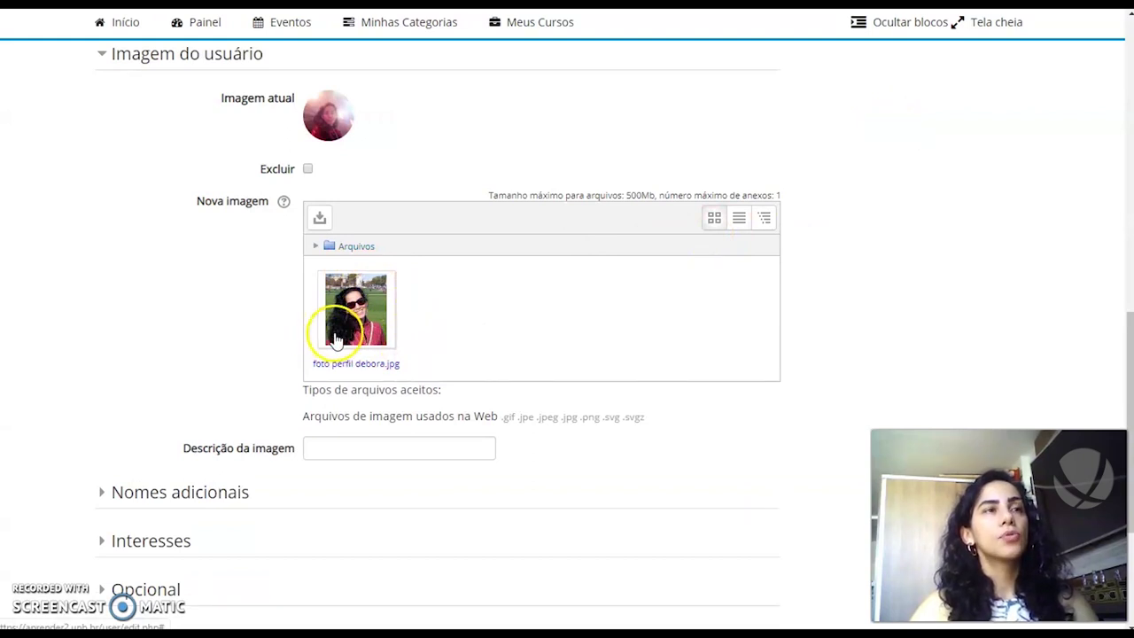
Expand the Nomes adicionais and Opcional sections of the profile form to view their fields
{"action": "scroll", "coordinate": [457, 297], "scroll_direction": "down", "scroll_amount": 3}
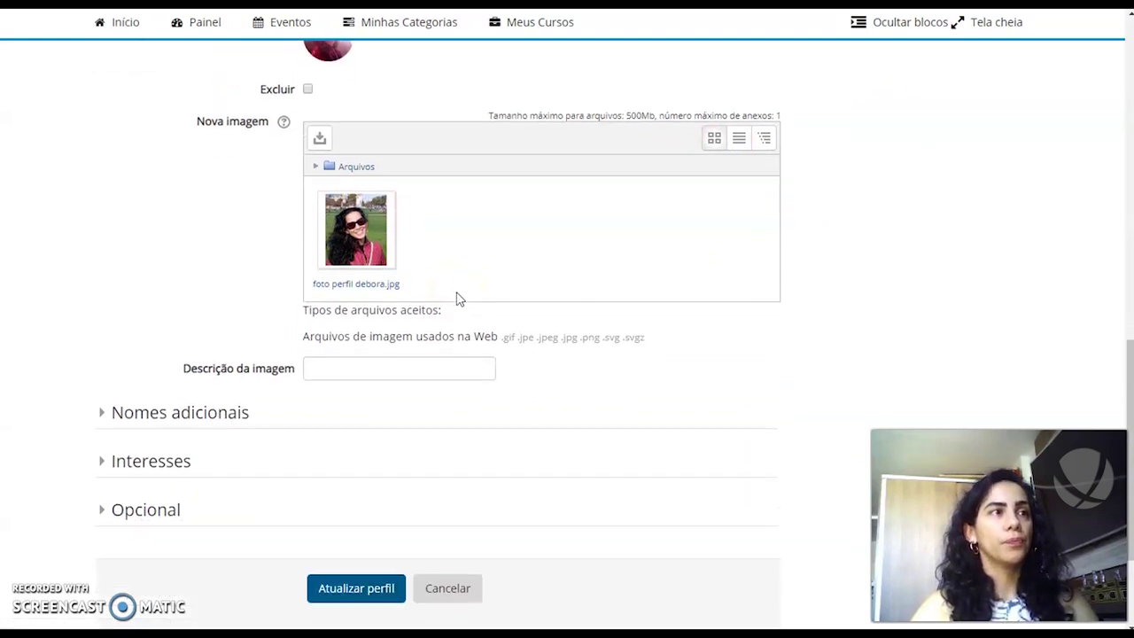
{"action": "left_click", "coordinate": [219, 348]}
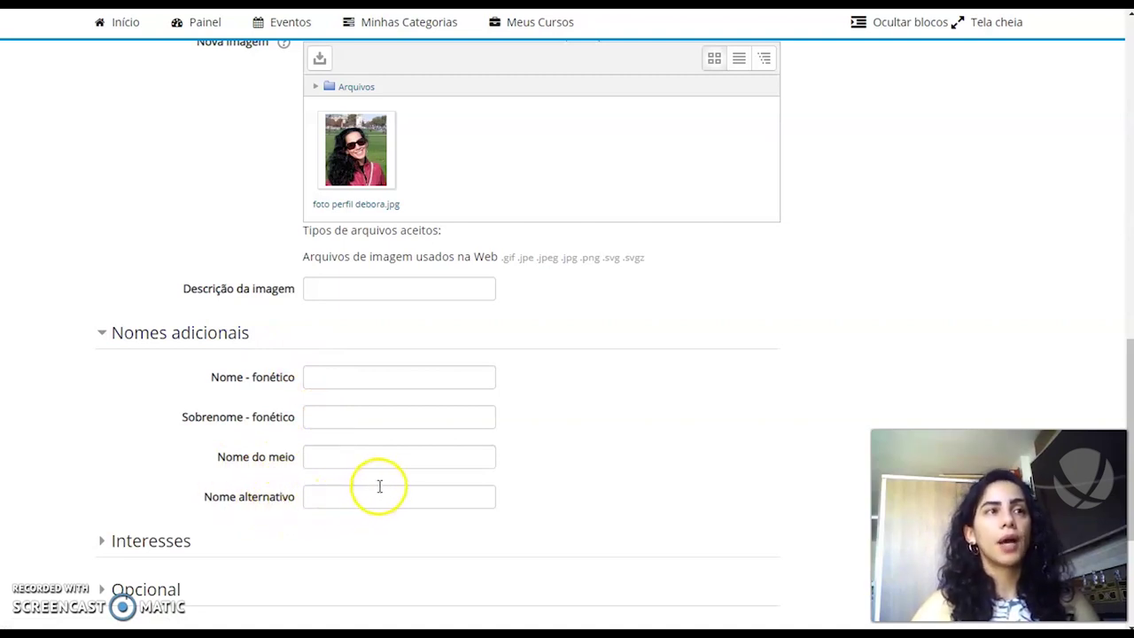
{"action": "scroll", "coordinate": [387, 458], "scroll_direction": "down", "scroll_amount": 3}
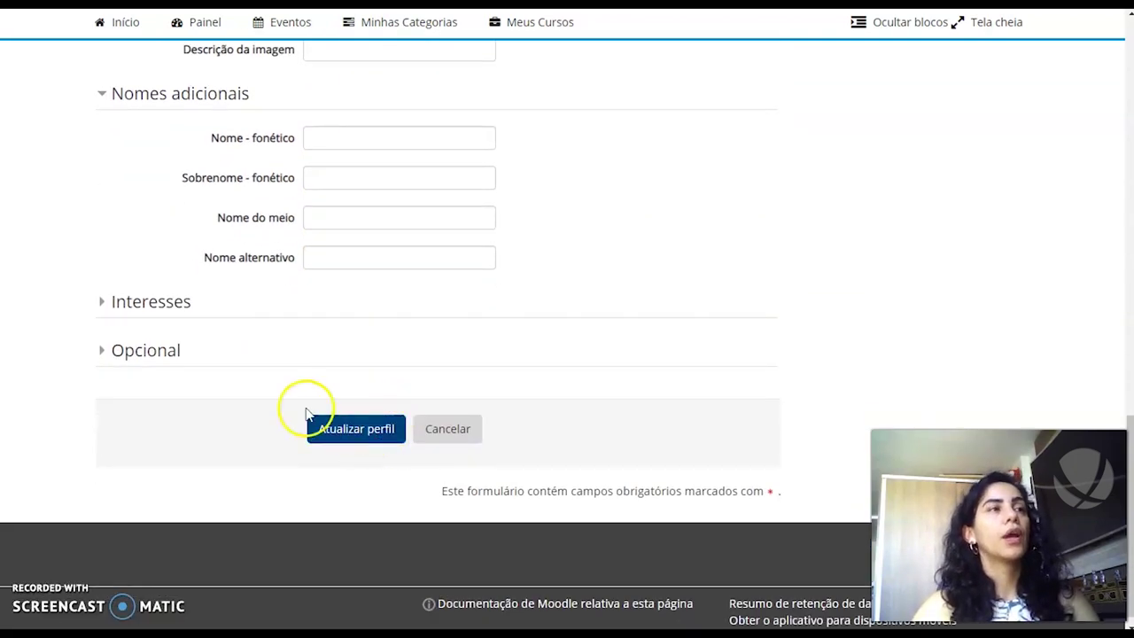
{"action": "left_click", "coordinate": [159, 357]}
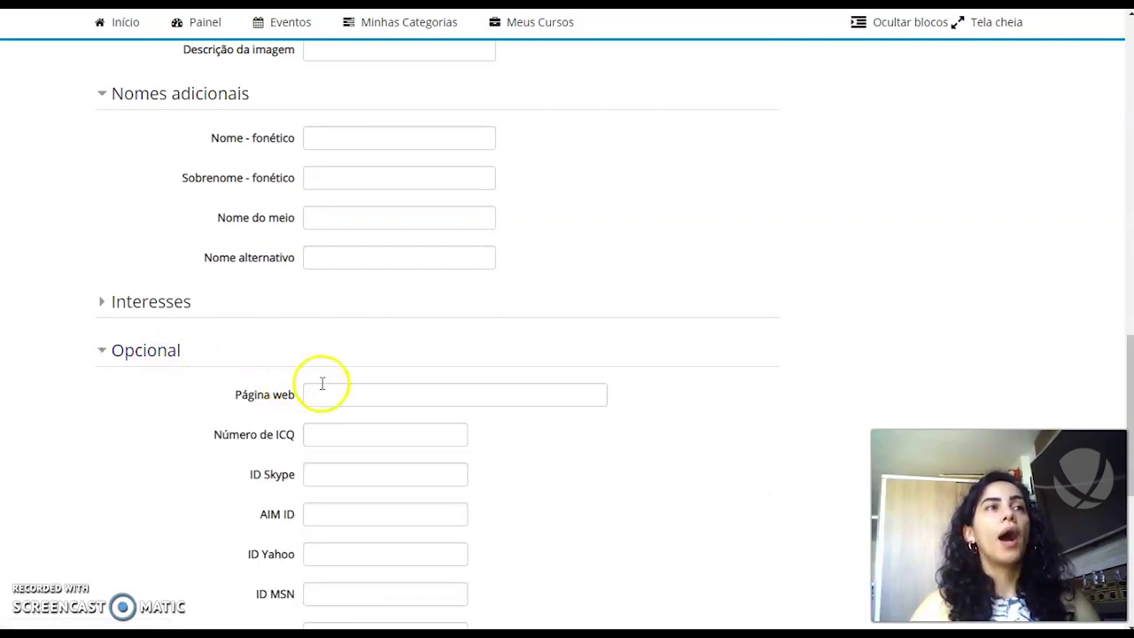
Review the Opcional contact and institution fields, then the general data, user image and additional name sections of the profile form
{"action": "scroll", "coordinate": [323, 381], "scroll_direction": "down", "scroll_amount": 1}
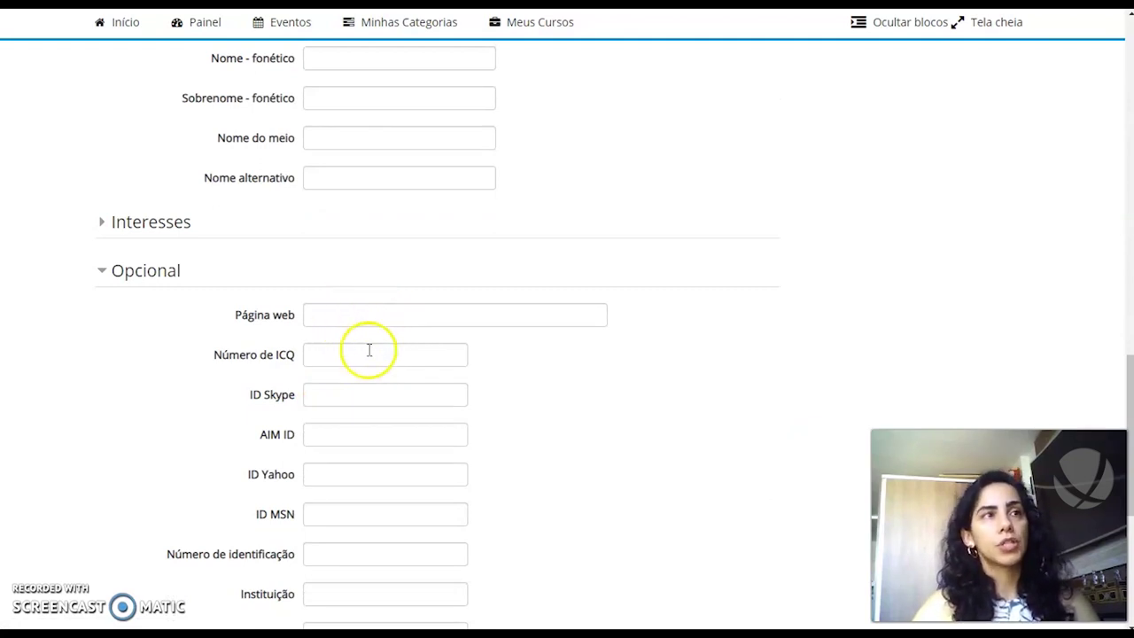
{"action": "scroll", "coordinate": [375, 423], "scroll_direction": "down", "scroll_amount": 1}
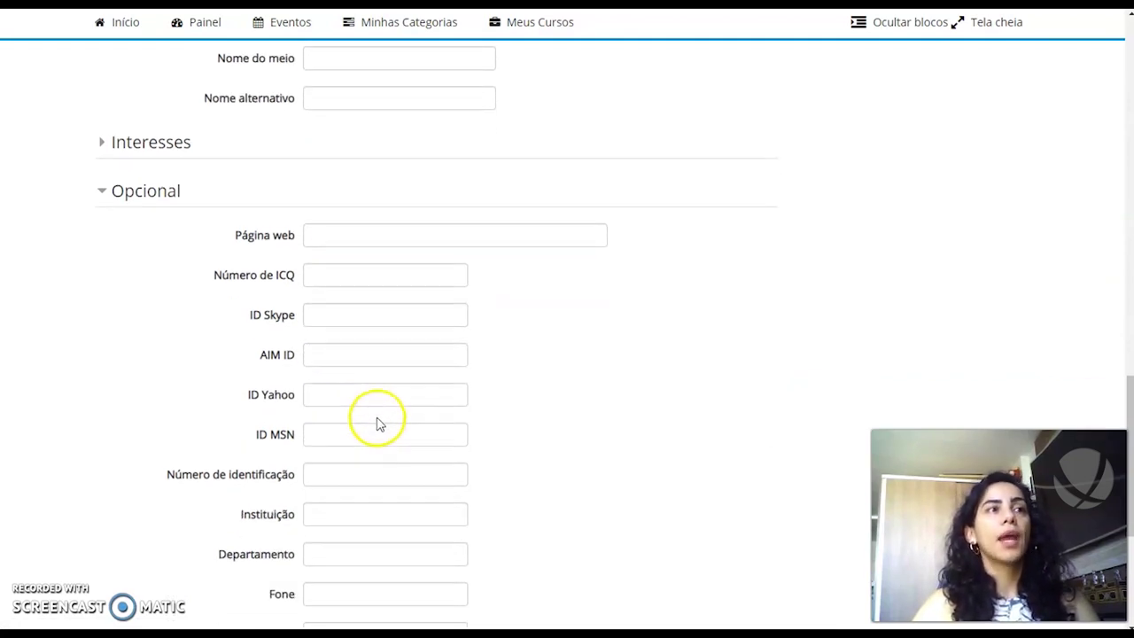
{"action": "scroll", "coordinate": [374, 419], "scroll_direction": "down", "scroll_amount": 2}
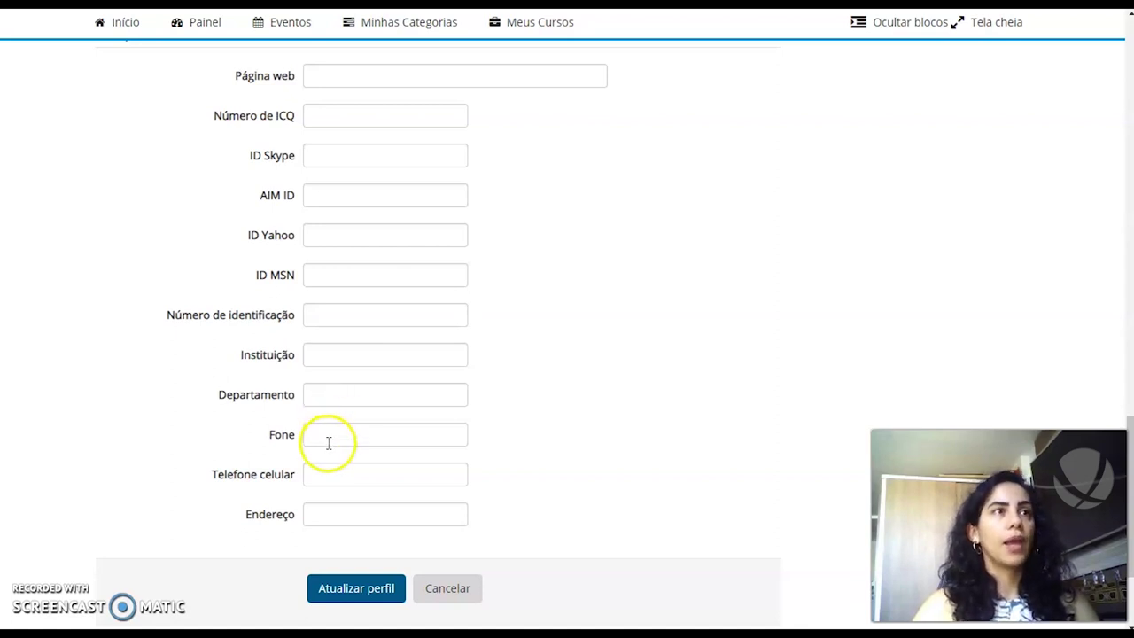
{"action": "scroll", "coordinate": [324, 438], "scroll_direction": "up", "scroll_amount": 1}
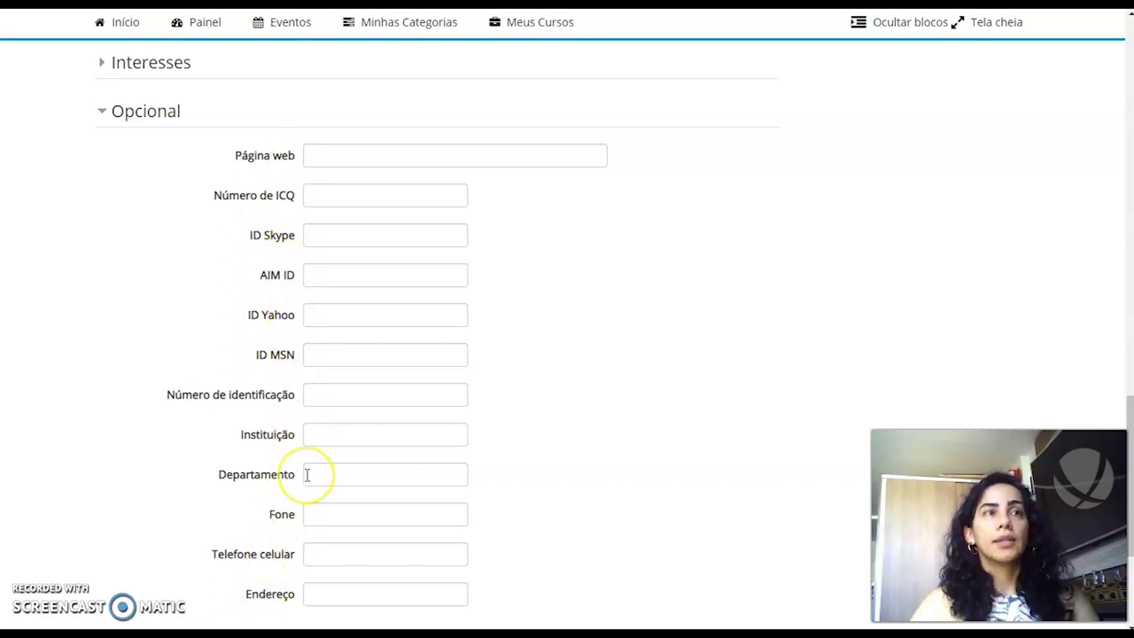
{"action": "scroll", "coordinate": [310, 461], "scroll_direction": "up", "scroll_amount": 12}
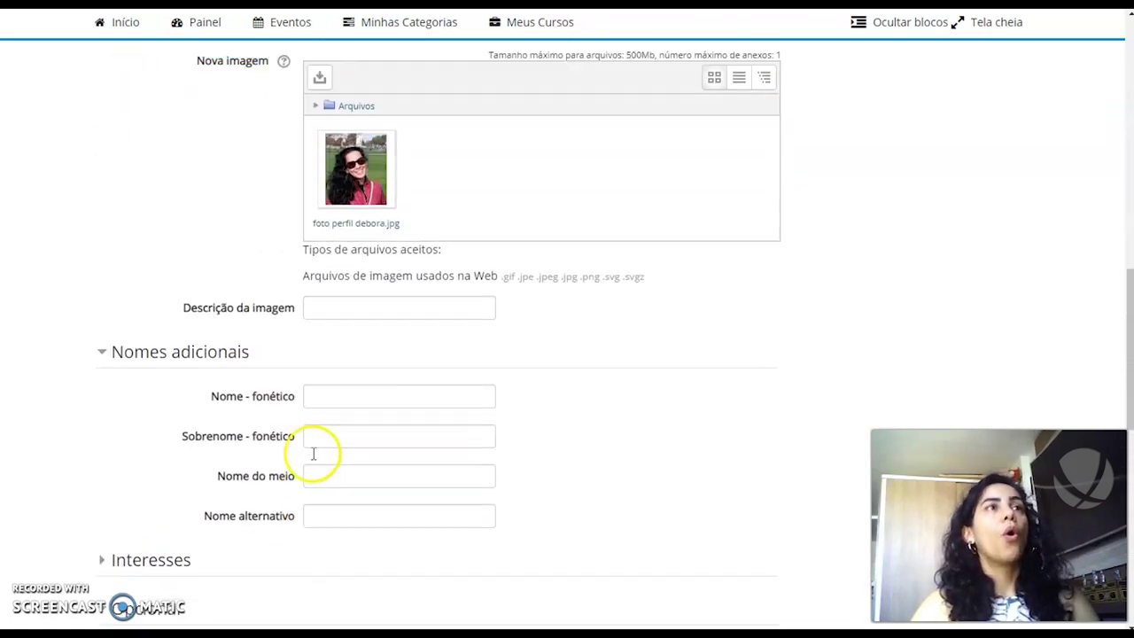
{"action": "scroll", "coordinate": [315, 434], "scroll_direction": "up", "scroll_amount": 5}
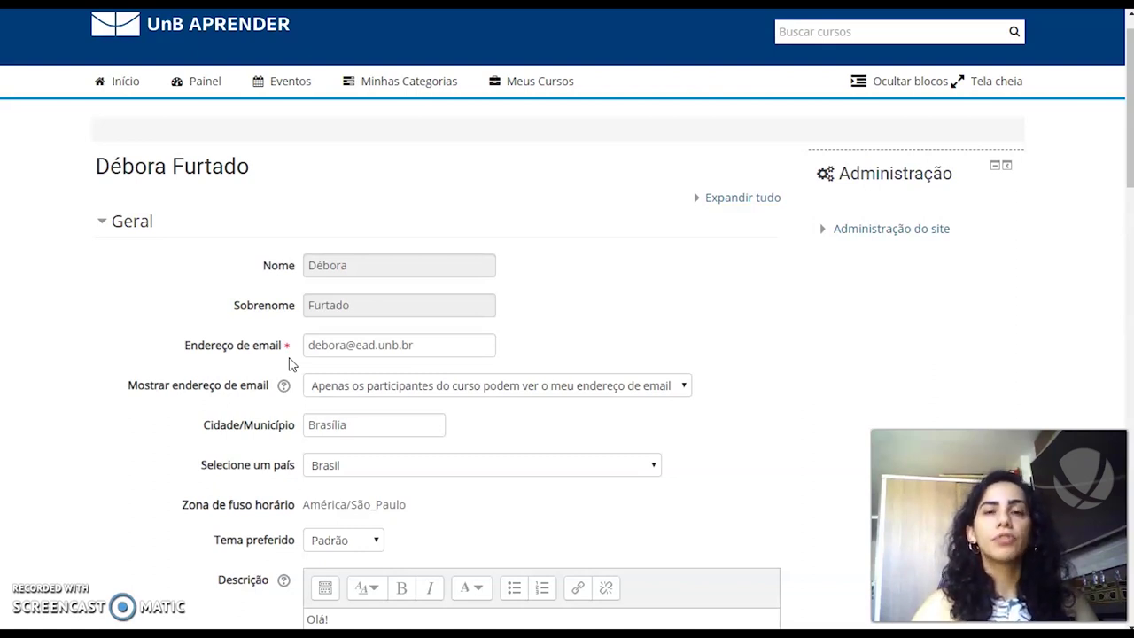
{"action": "scroll", "coordinate": [292, 364], "scroll_direction": "down", "scroll_amount": 15}
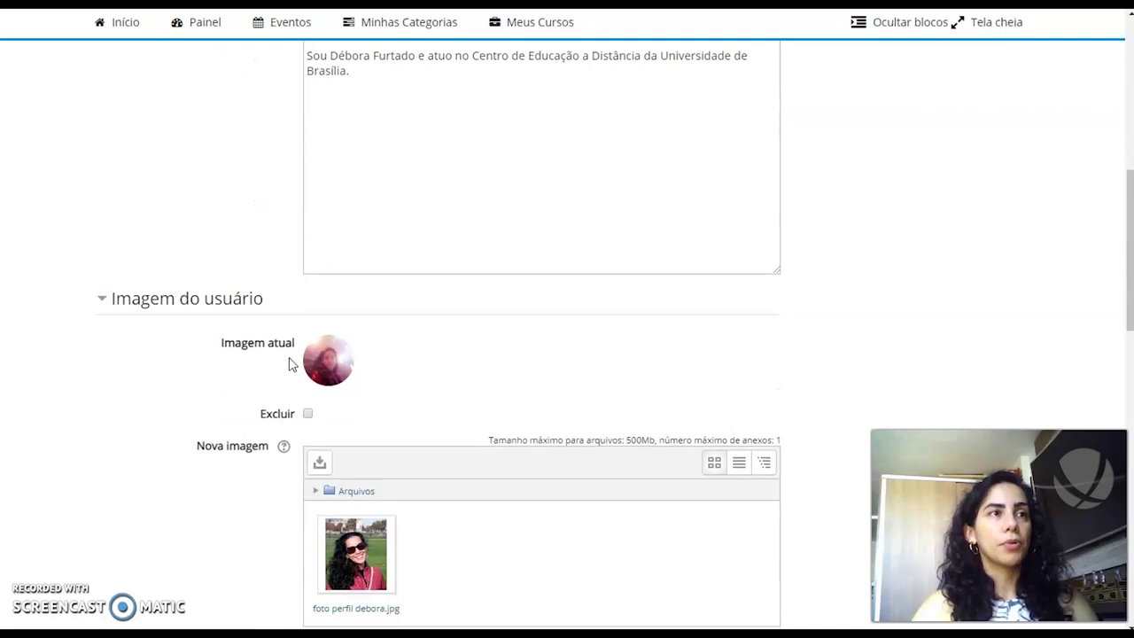
{"action": "scroll", "coordinate": [307, 372], "scroll_direction": "down", "scroll_amount": 2}
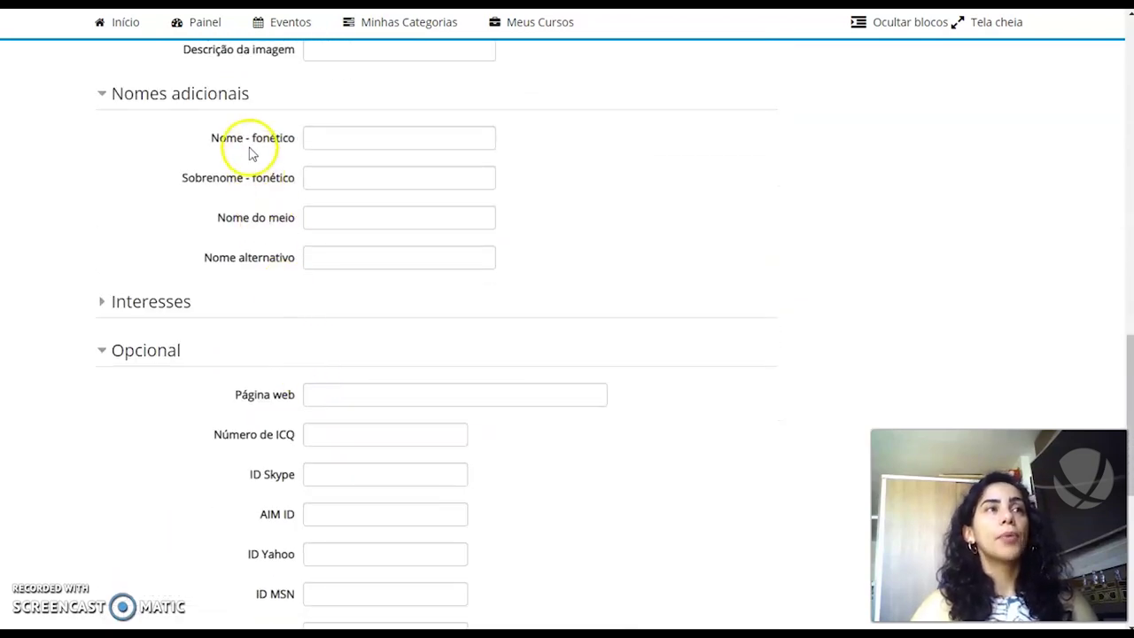
Submit the edited profile form to update the user profile
{"action": "scroll", "coordinate": [253, 220], "scroll_direction": "down", "scroll_amount": 5}
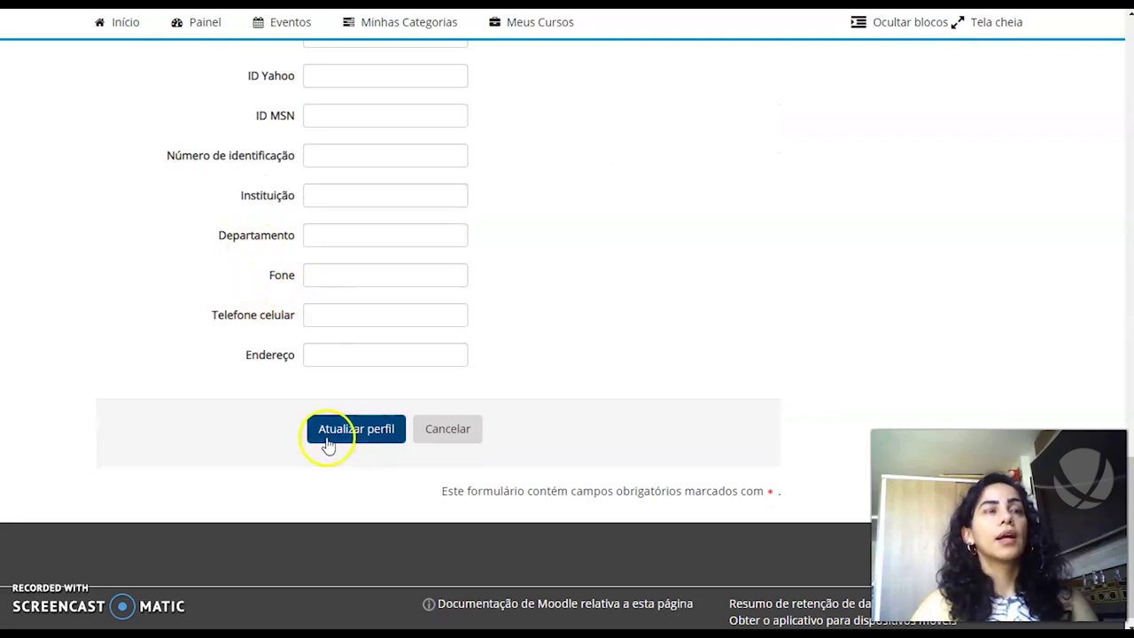
{"action": "left_click", "coordinate": [331, 438]}
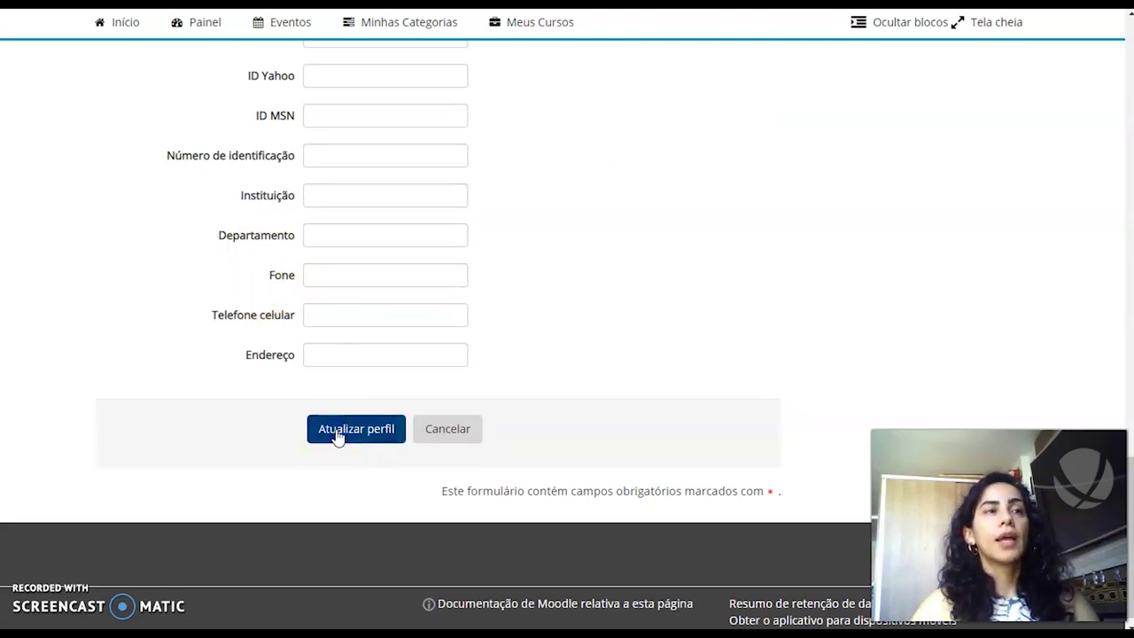
{"action": "left_click", "coordinate": [341, 434]}
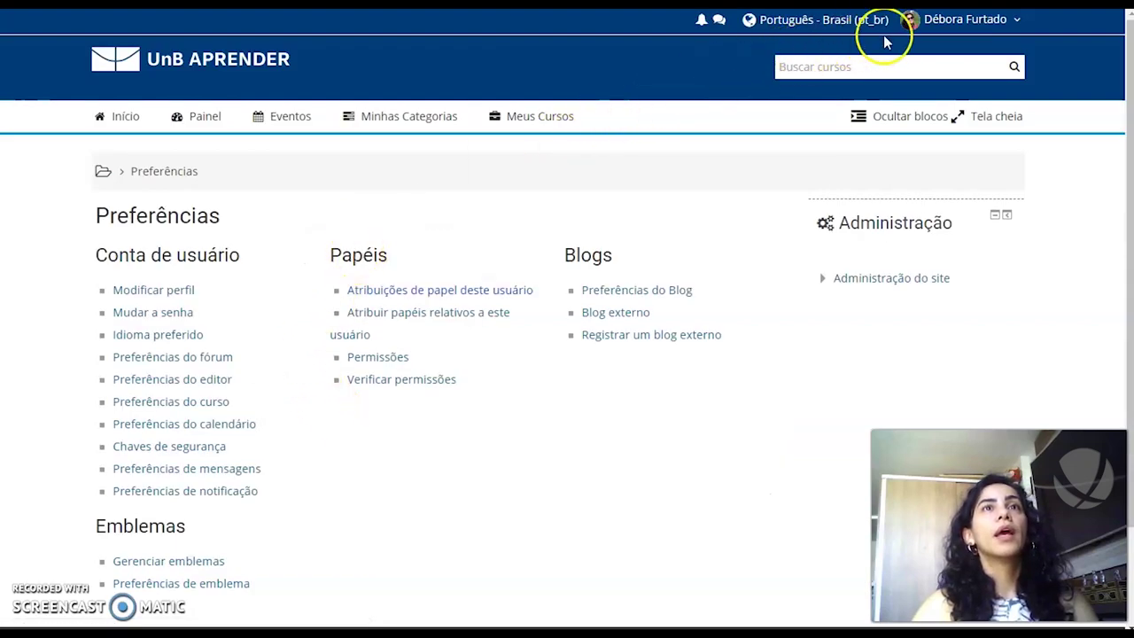
View the user's own profile page and examine its description, user details, course details, reports and login activity
{"action": "left_click", "coordinate": [941, 24]}
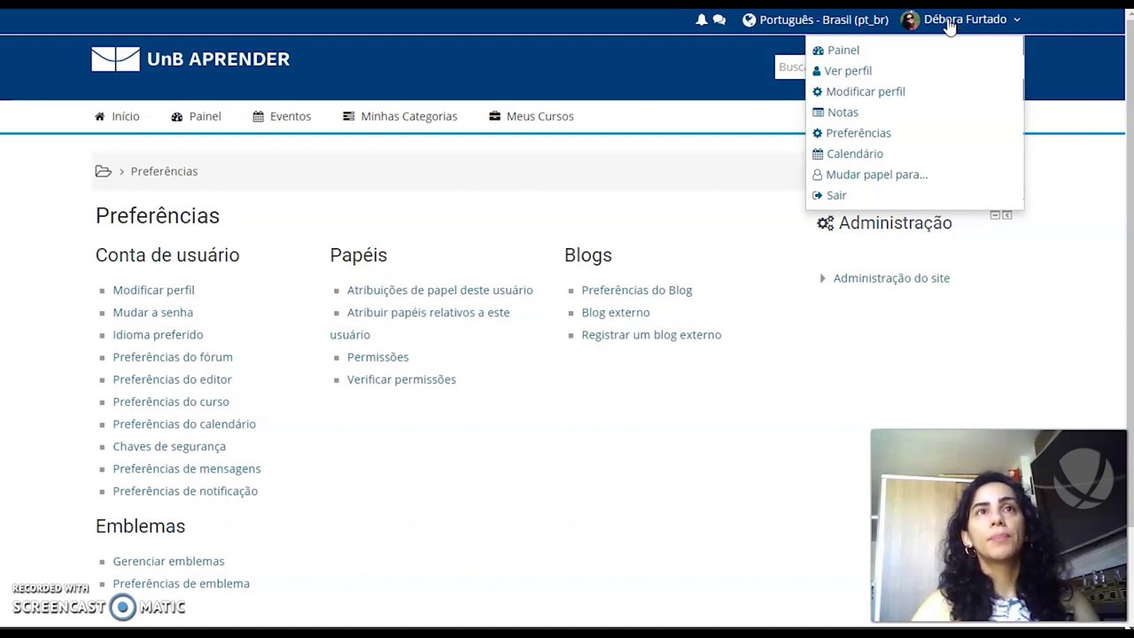
{"action": "left_click", "coordinate": [865, 73]}
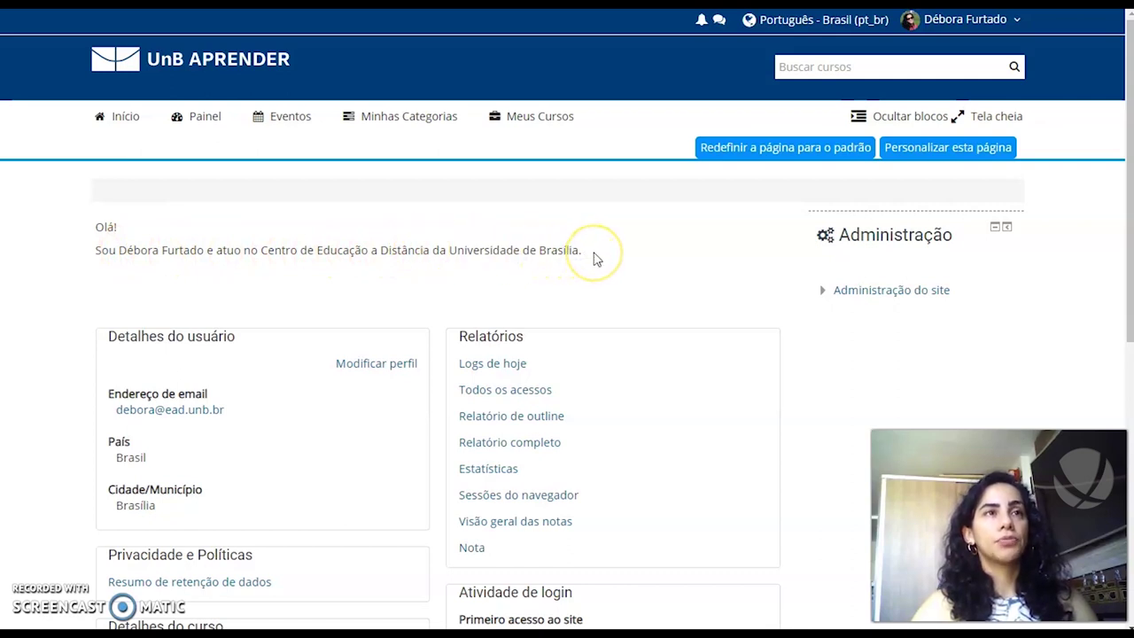
{"action": "scroll", "coordinate": [568, 255], "scroll_direction": "down", "scroll_amount": 3}
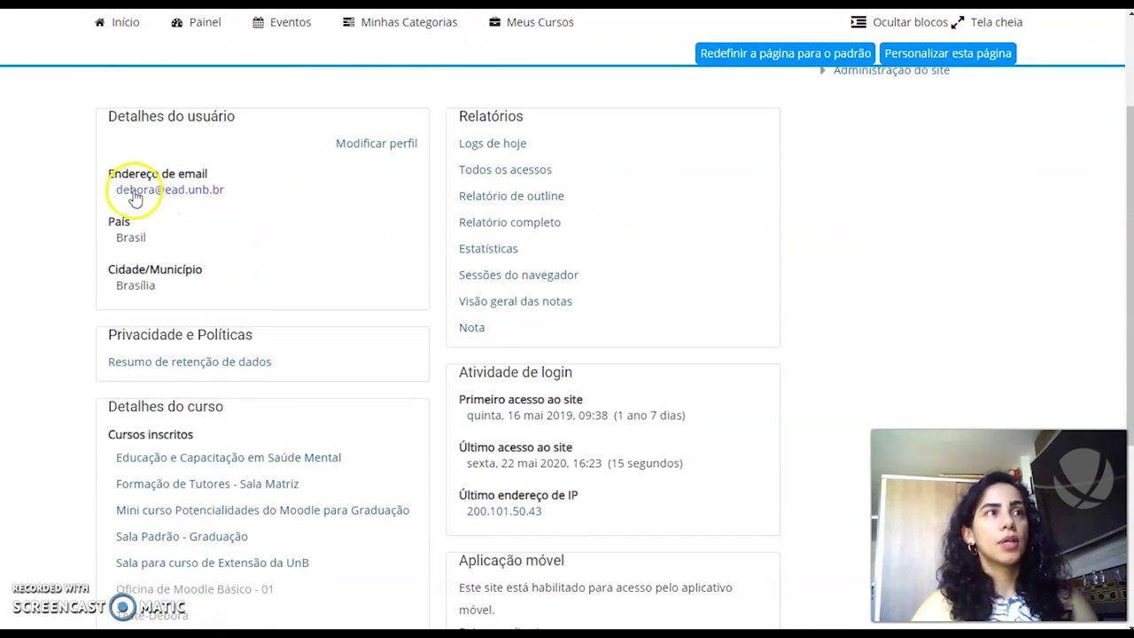
{"action": "scroll", "coordinate": [651, 421], "scroll_direction": "down", "scroll_amount": 1}
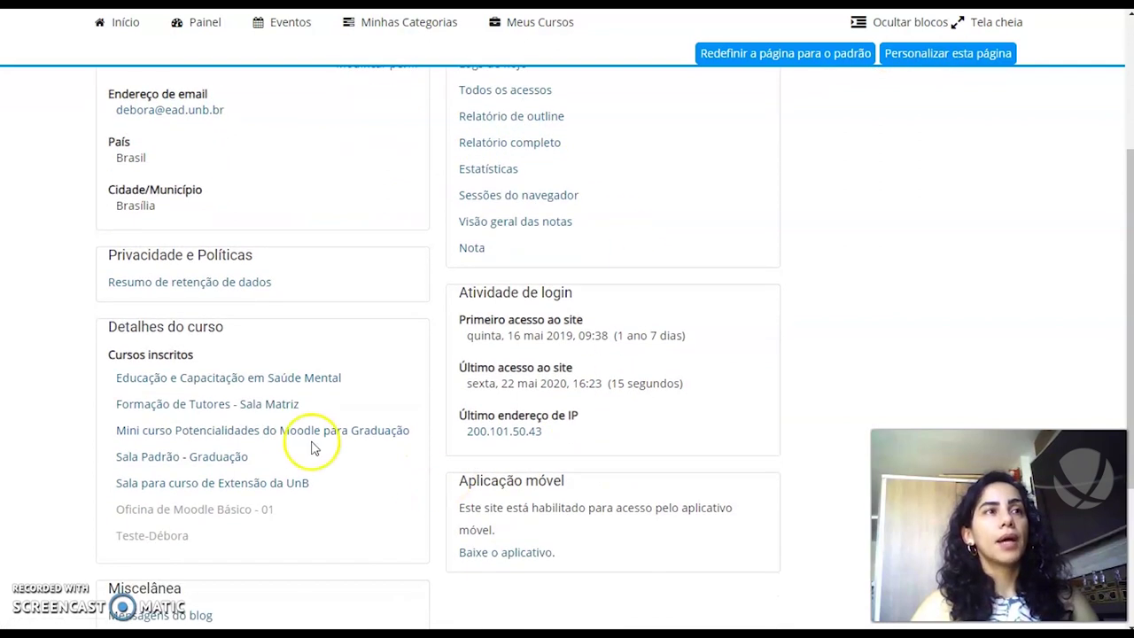
{"action": "scroll", "coordinate": [423, 471], "scroll_direction": "down", "scroll_amount": 2}
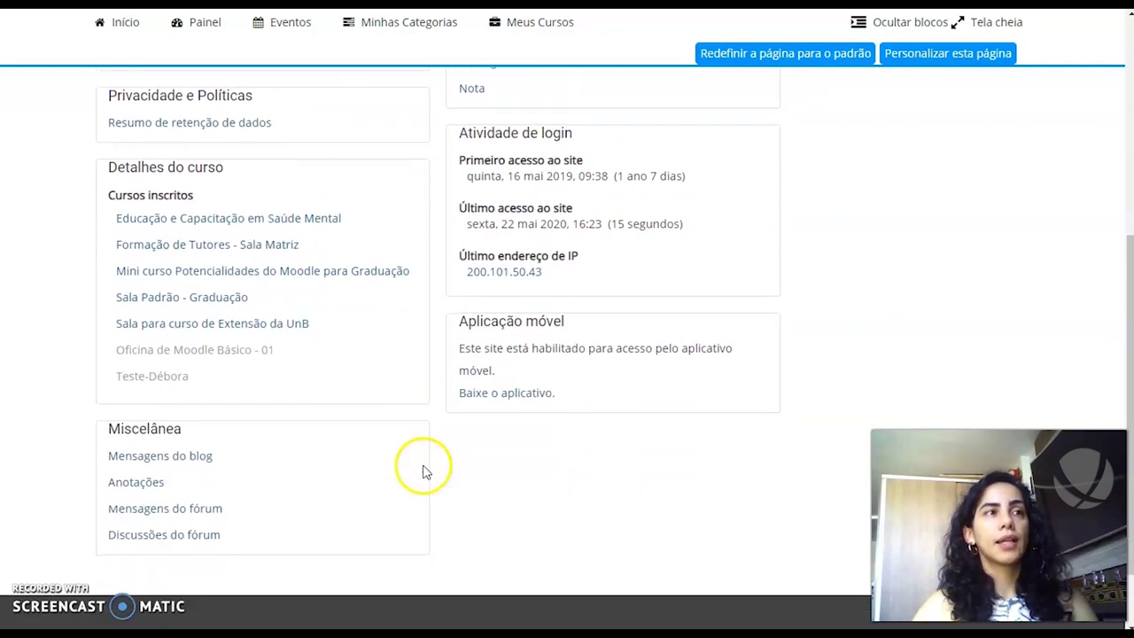
{"action": "scroll", "coordinate": [412, 461], "scroll_direction": "up", "scroll_amount": 3}
{"action": "scroll", "coordinate": [413, 465], "scroll_direction": "up", "scroll_amount": 3}
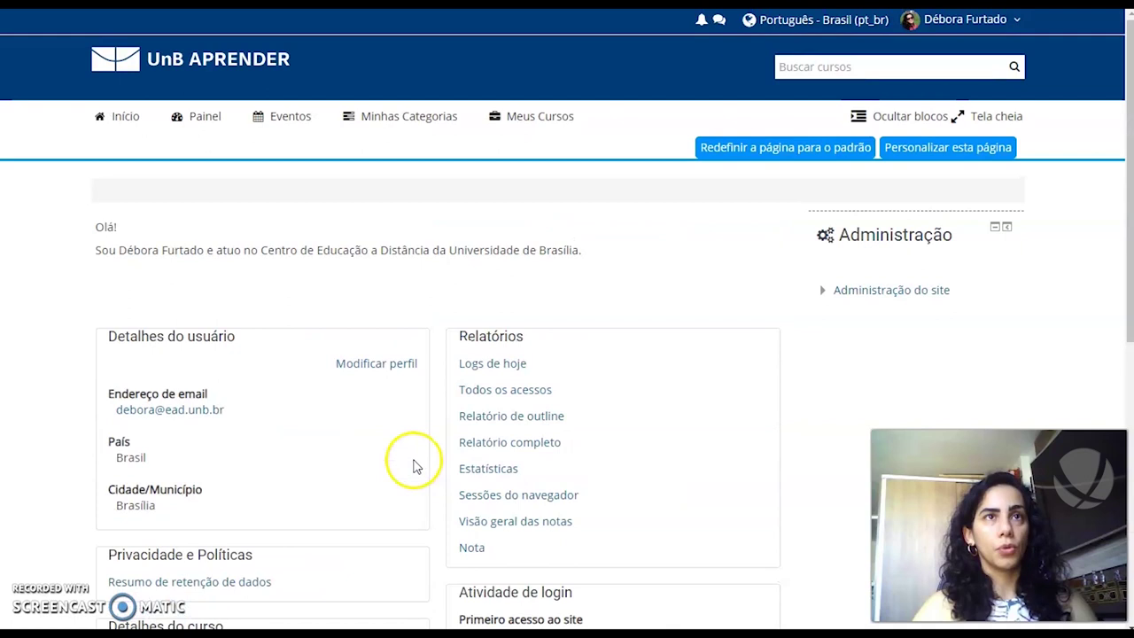
Open the user menu and check the new profile picture shown beside the account name
{"action": "left_click", "coordinate": [910, 23]}
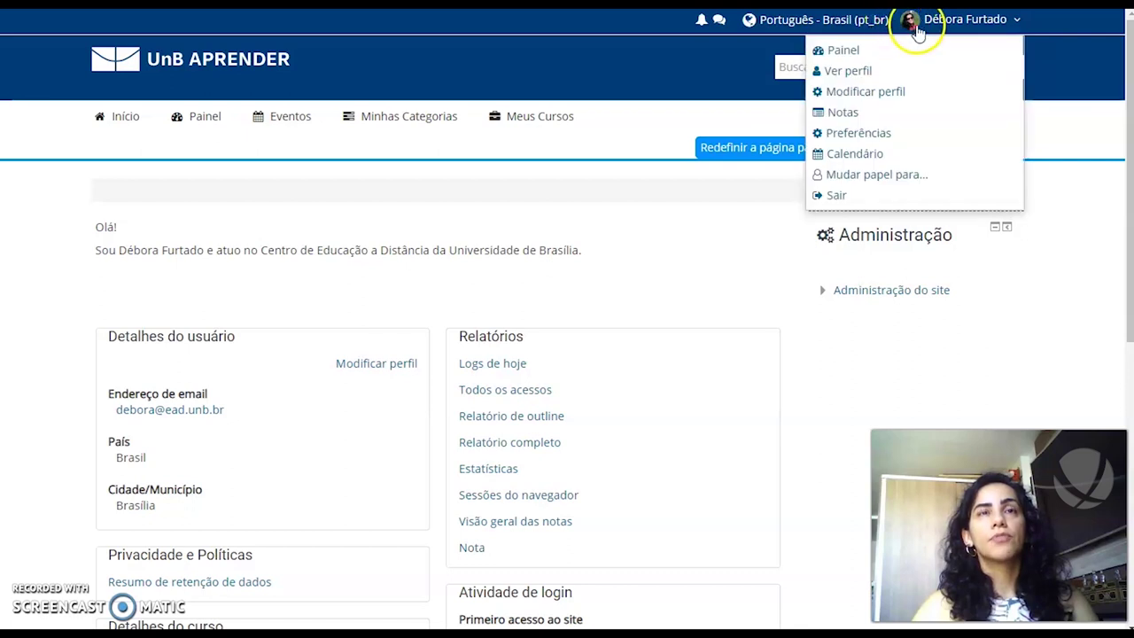
{"action": "left_click", "coordinate": [905, 34]}
{"action": "left_click", "coordinate": [904, 32]}
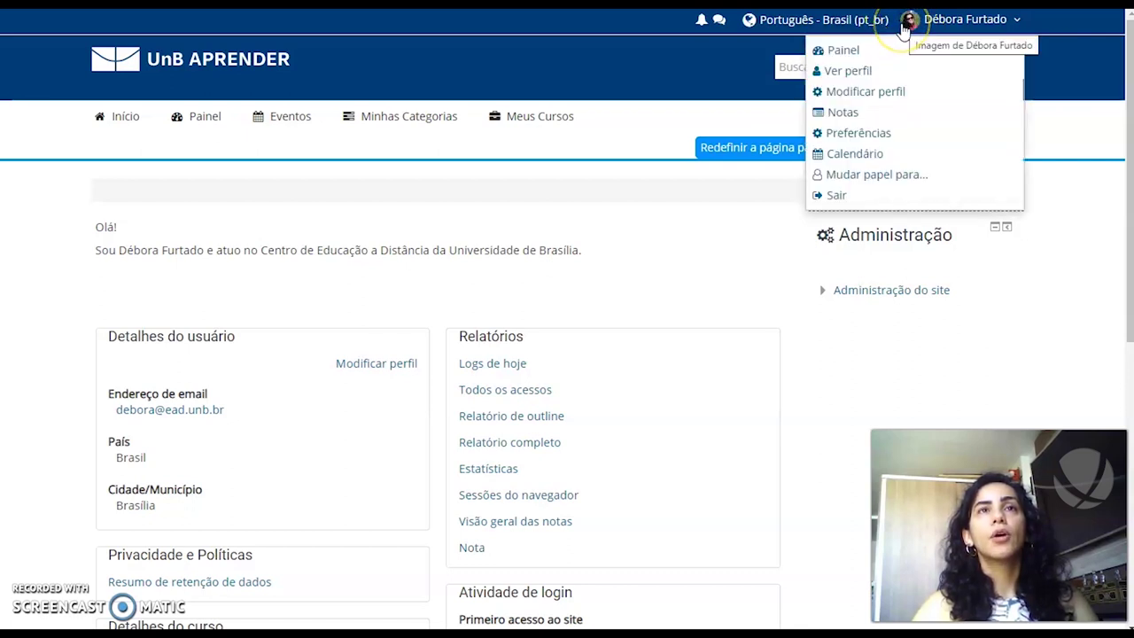